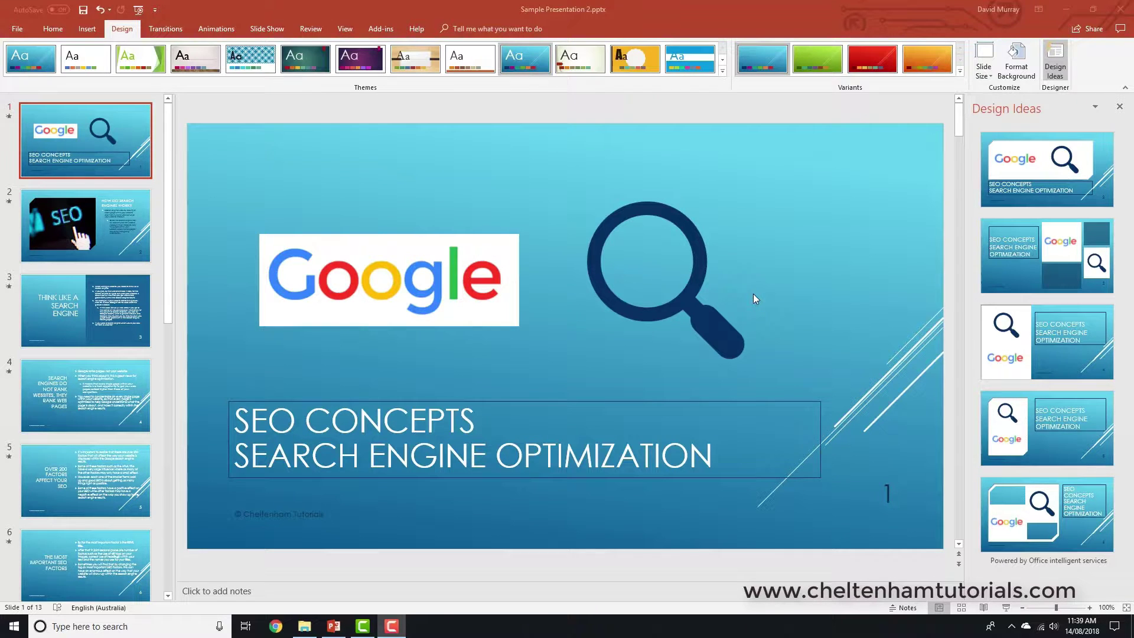
Add a Go to Beginning action button about 2.3 cm by 1.4 cm below the photo on slide 13, hyperlinked to First Slide.
scroll(130, 239, down, 10)
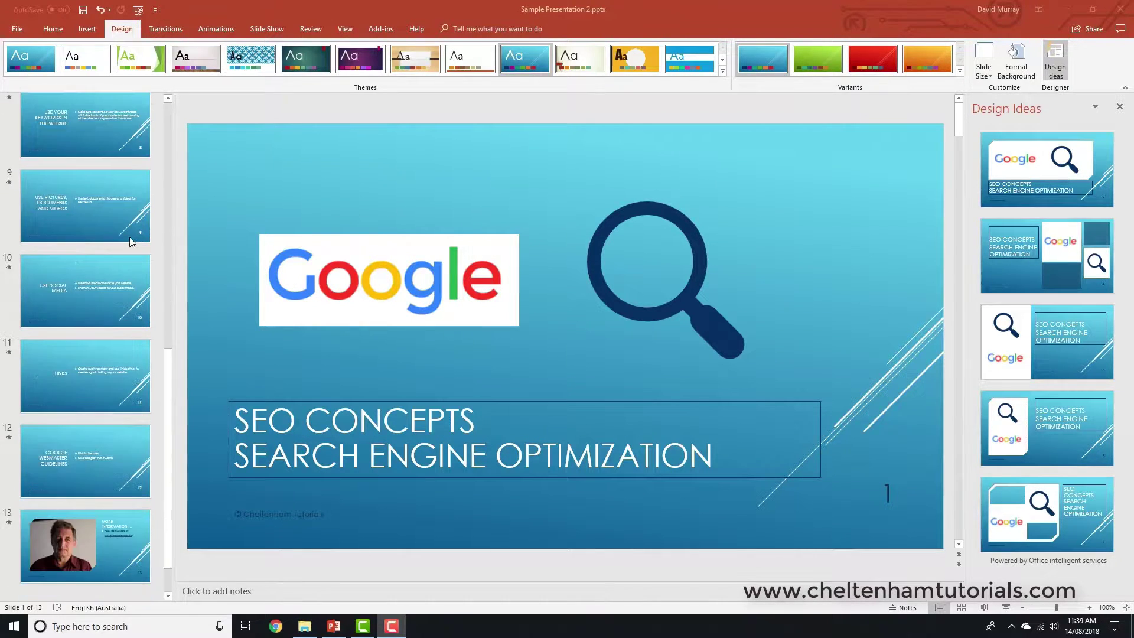
click(126, 529)
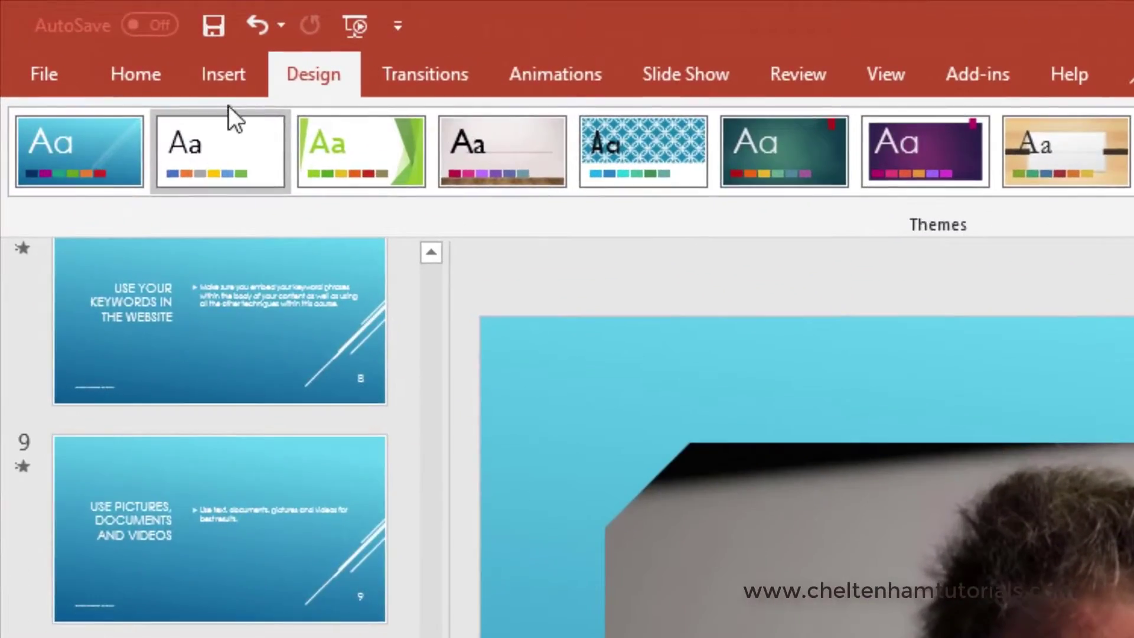
click(91, 30)
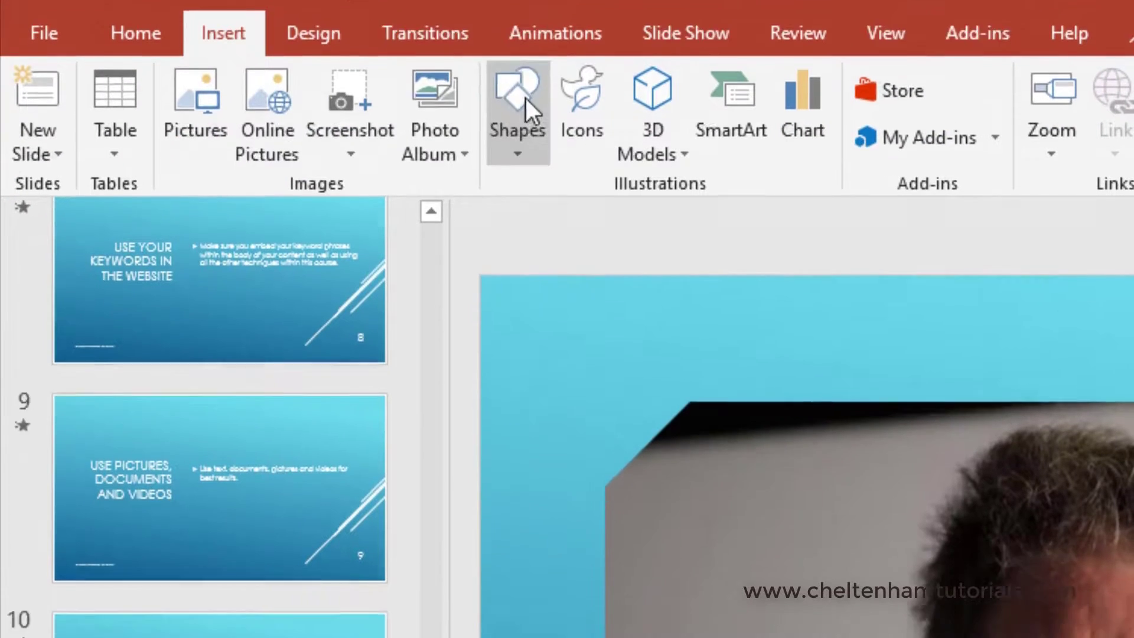
click(522, 144)
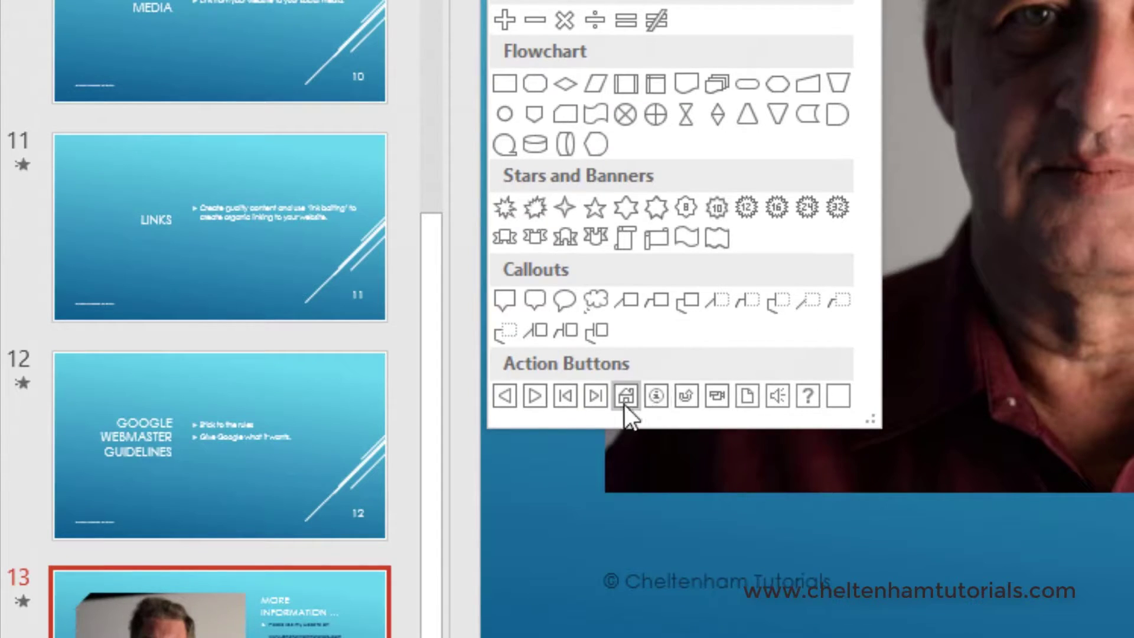
click(564, 398)
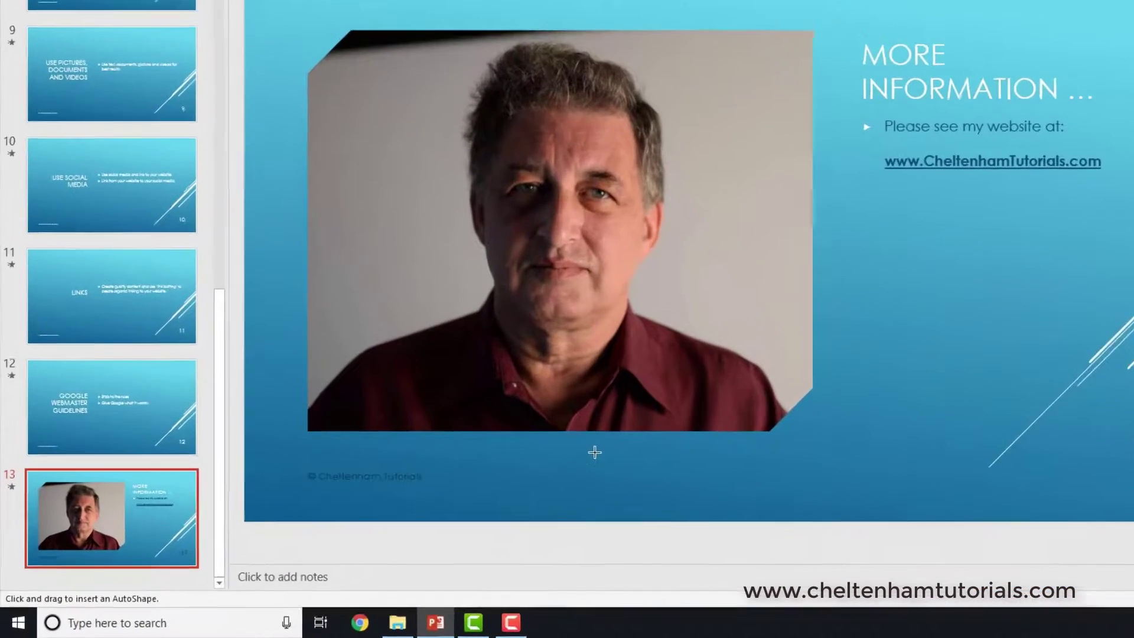
drag(577, 458, 629, 486)
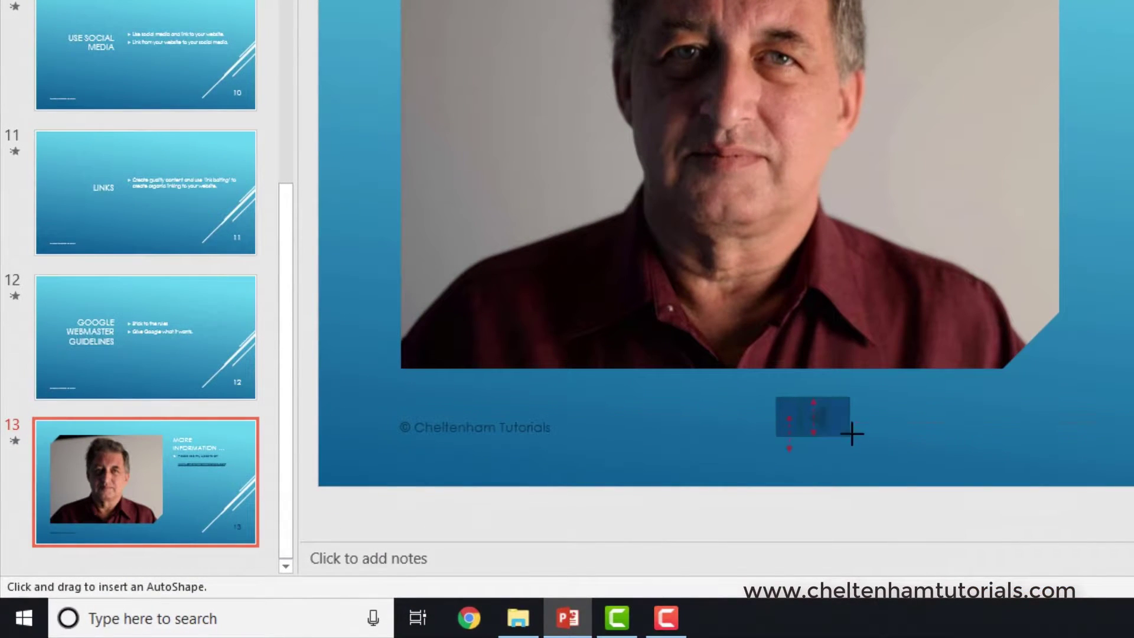
drag(851, 434, 864, 453)
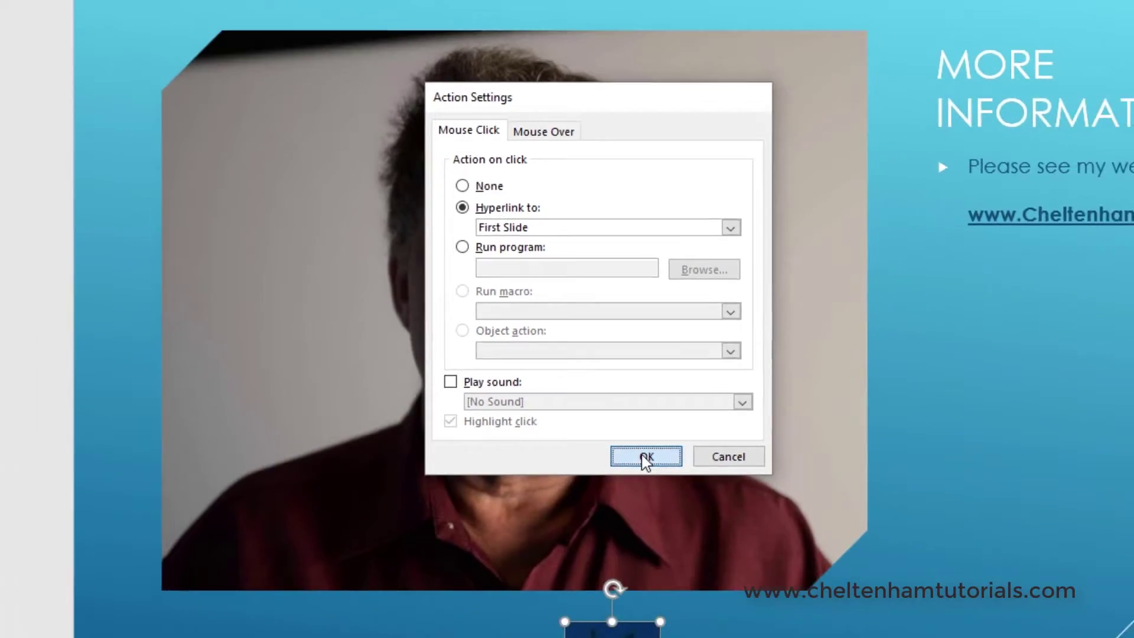
click(660, 469)
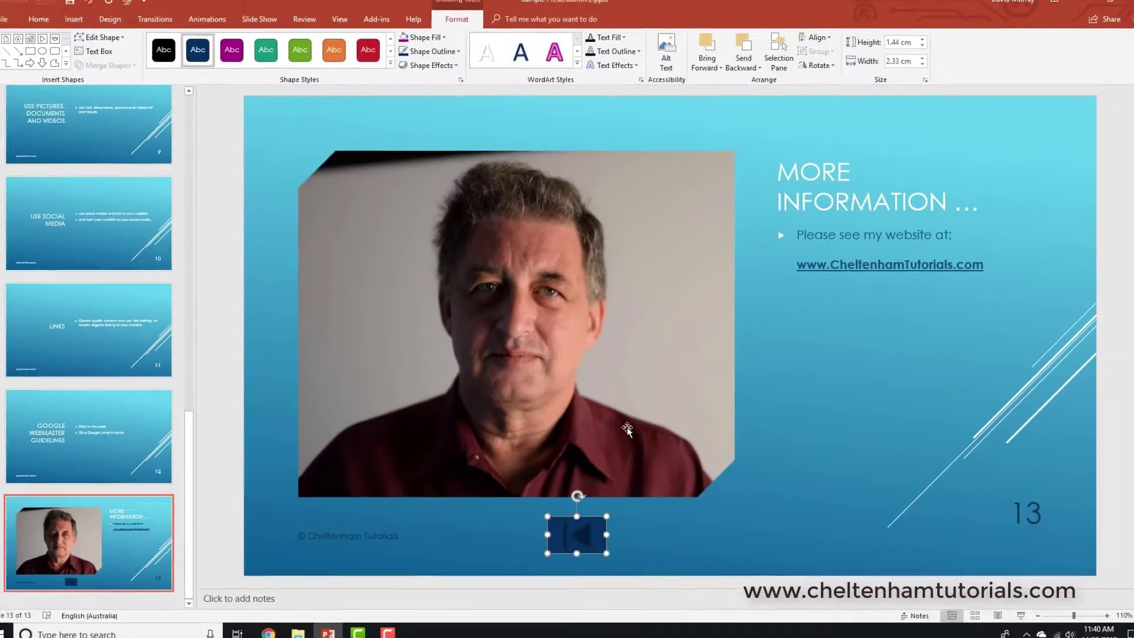
click(757, 463)
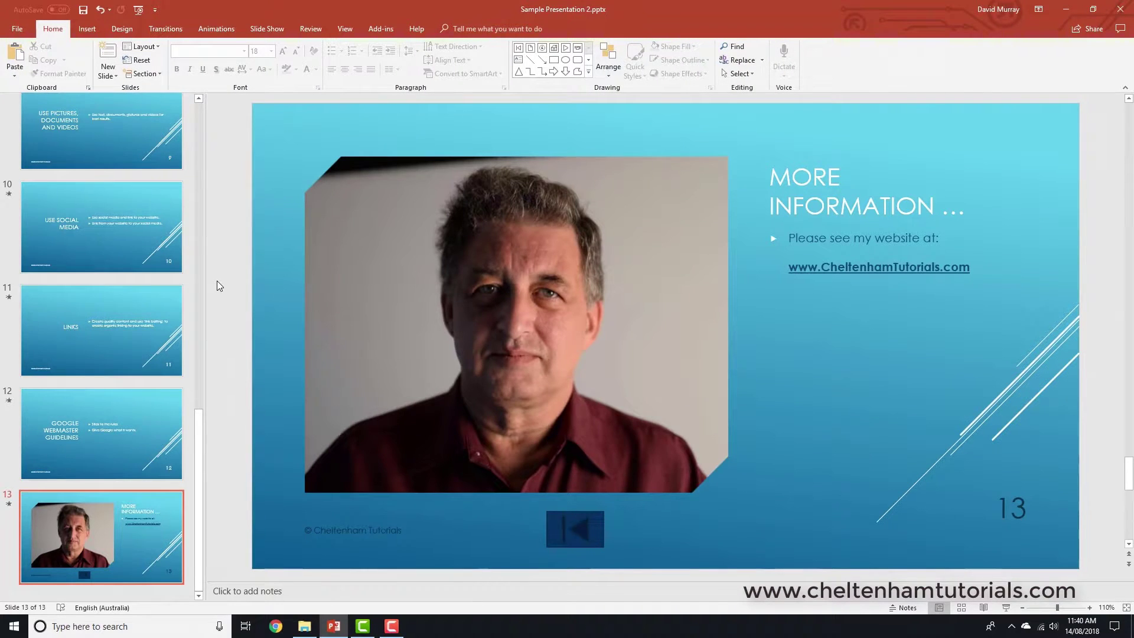
Play the slide show from slide 1 through slide 13 and test the action button that returns to the first slide.
scroll(217, 283, up, 12)
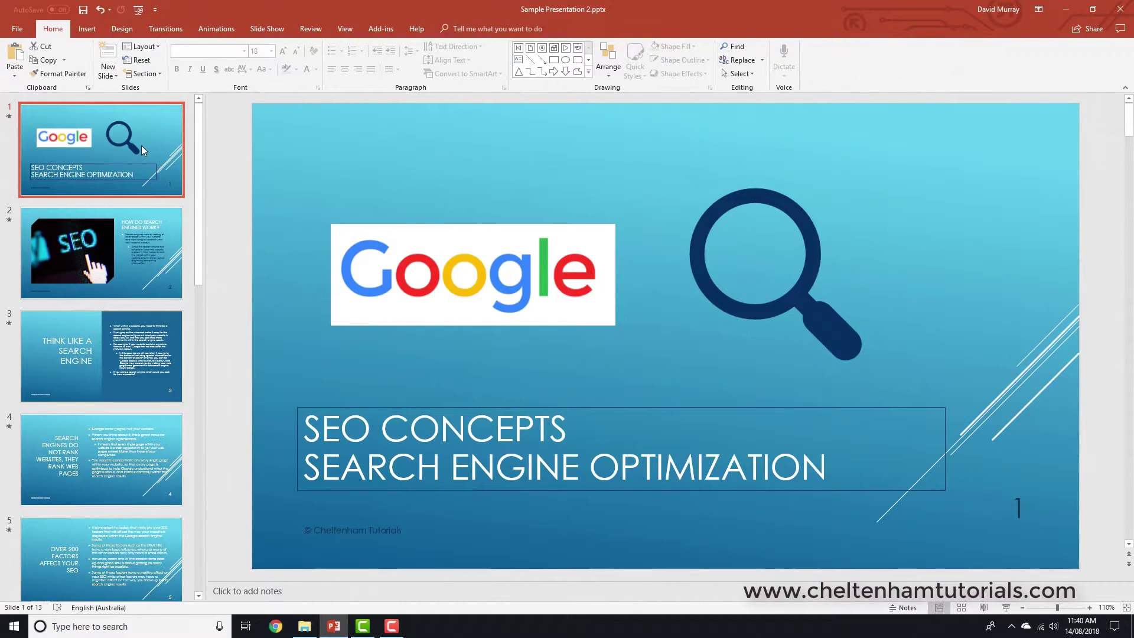
click(1006, 607)
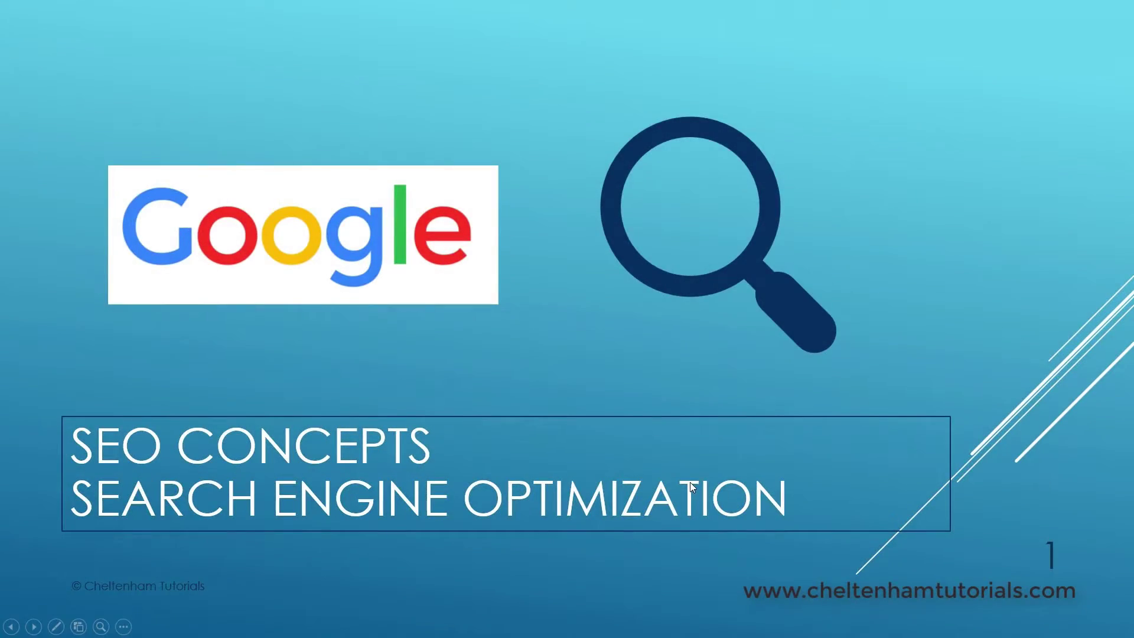
click(691, 485)
click(691, 485)
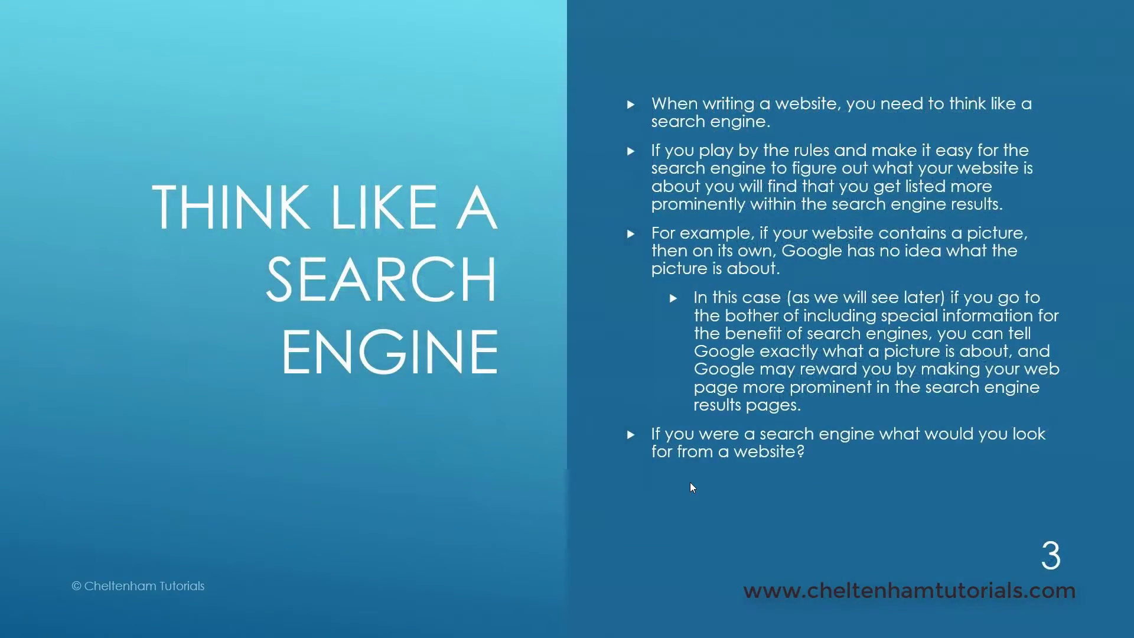
click(690, 482)
click(690, 483)
click(690, 482)
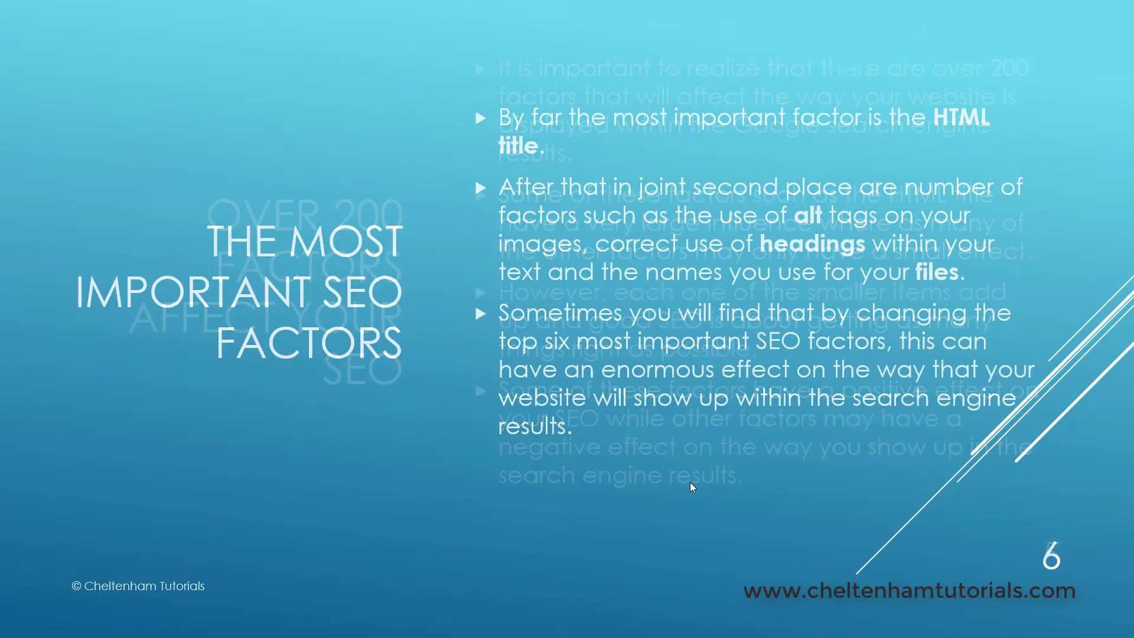
click(690, 482)
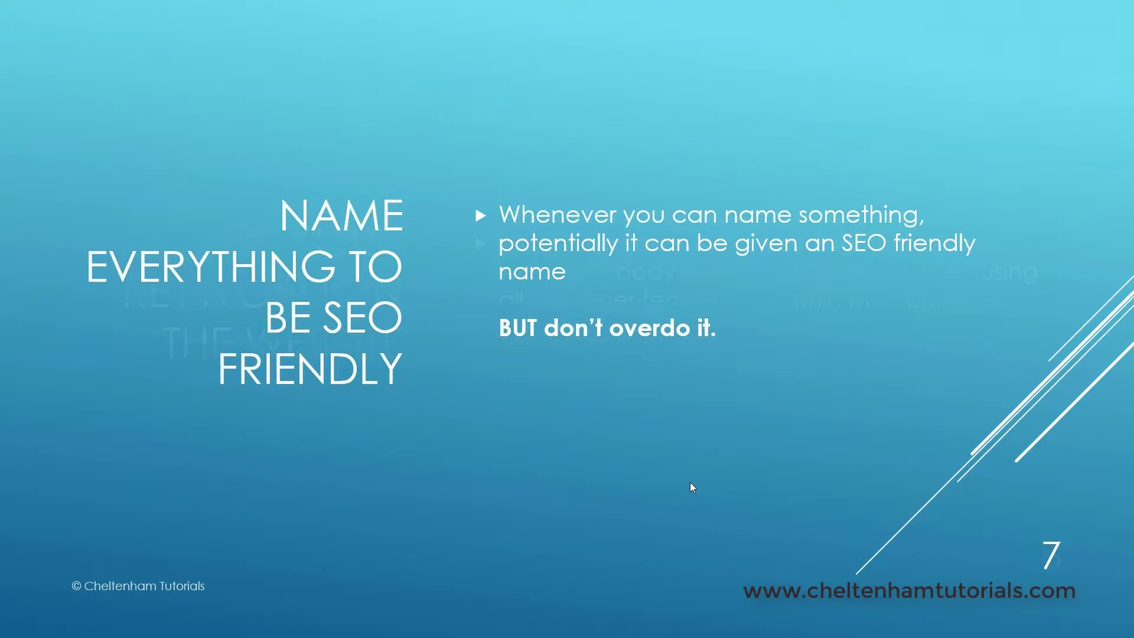
click(690, 482)
click(690, 482)
click(689, 481)
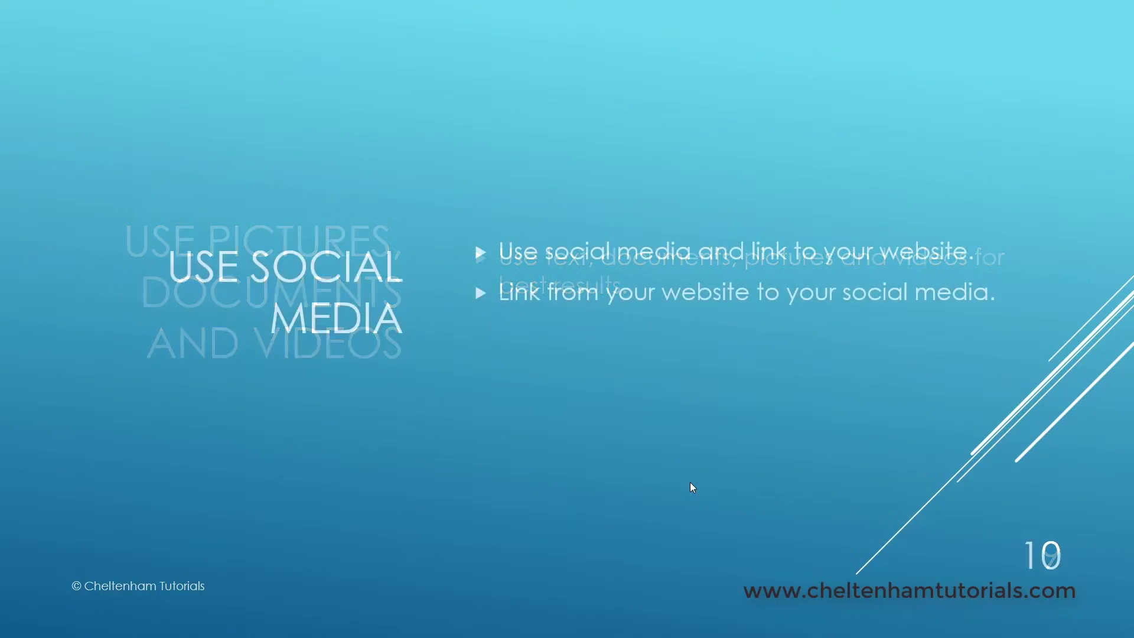
click(667, 494)
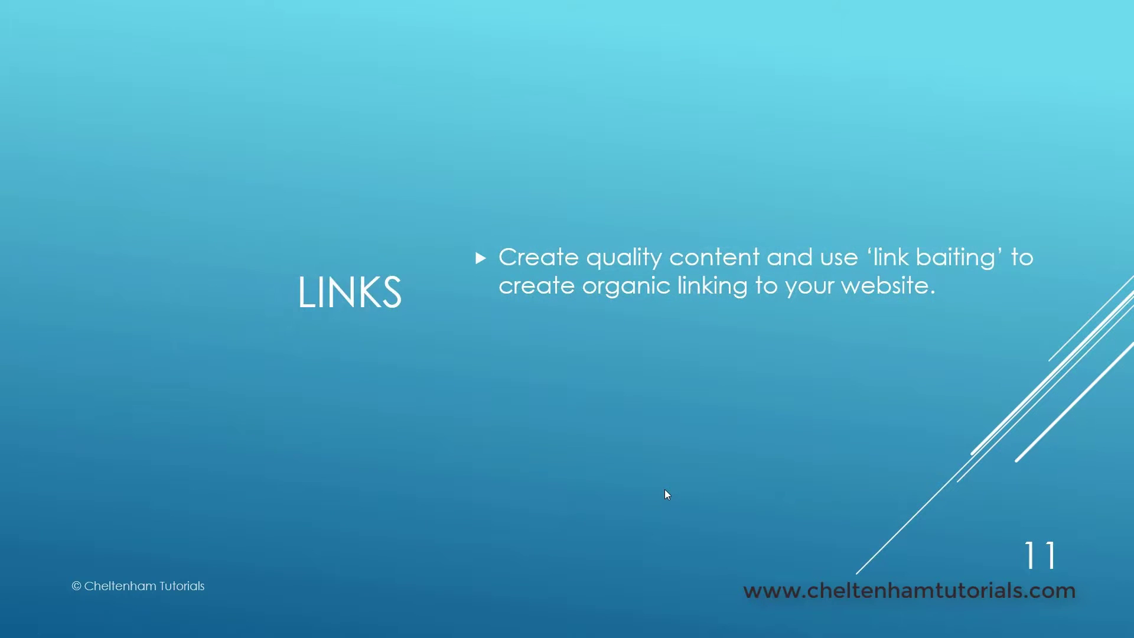
click(664, 490)
click(665, 491)
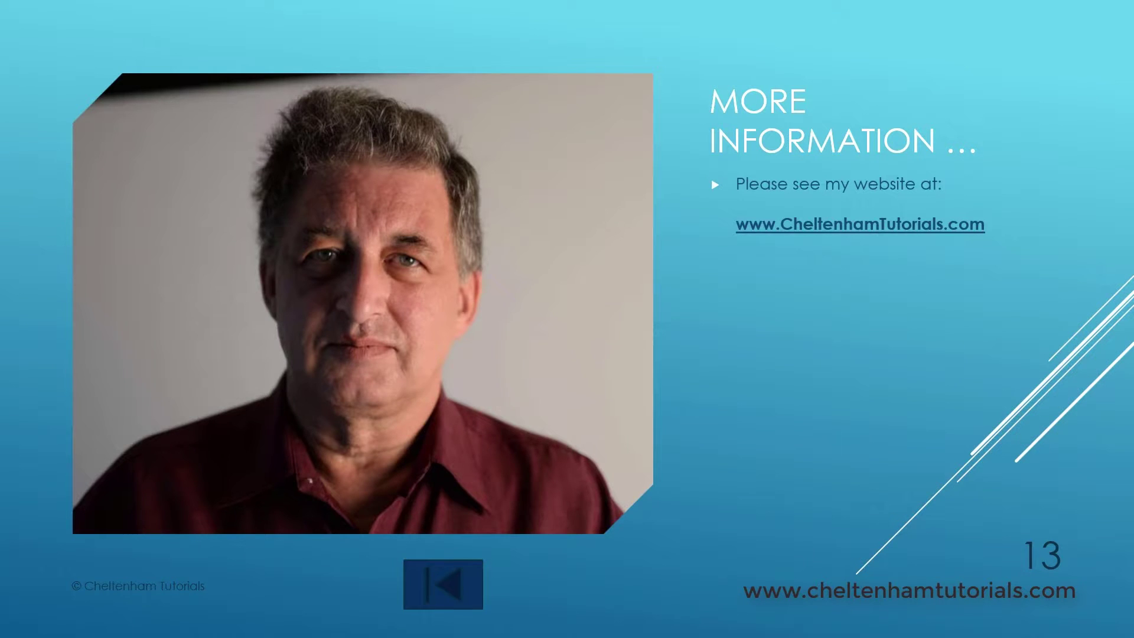
click(455, 586)
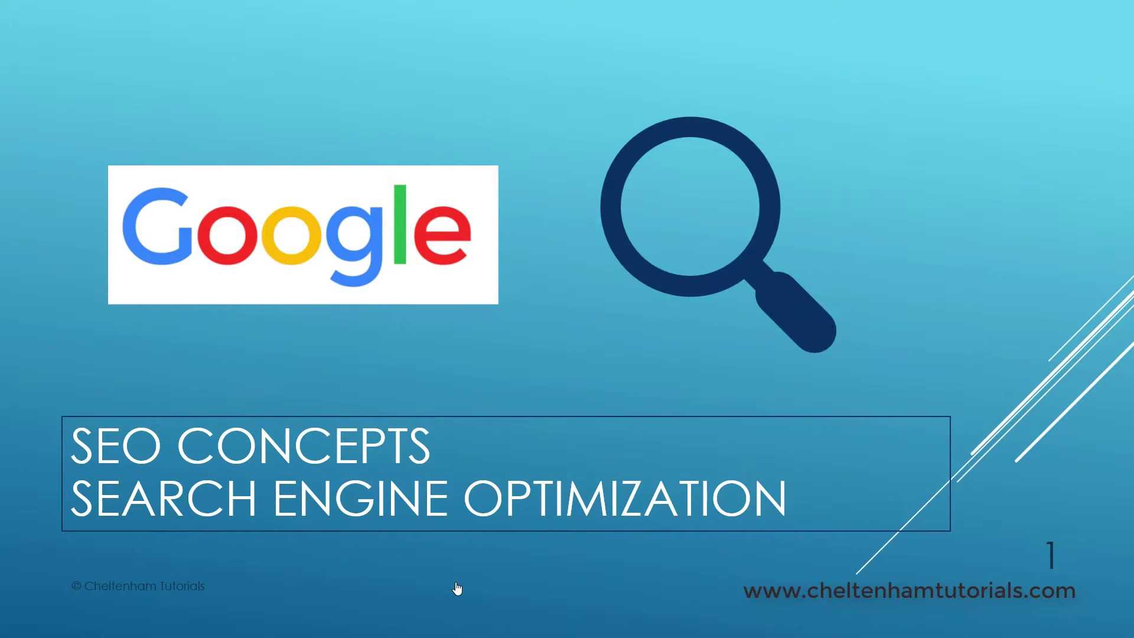
key(Escape)
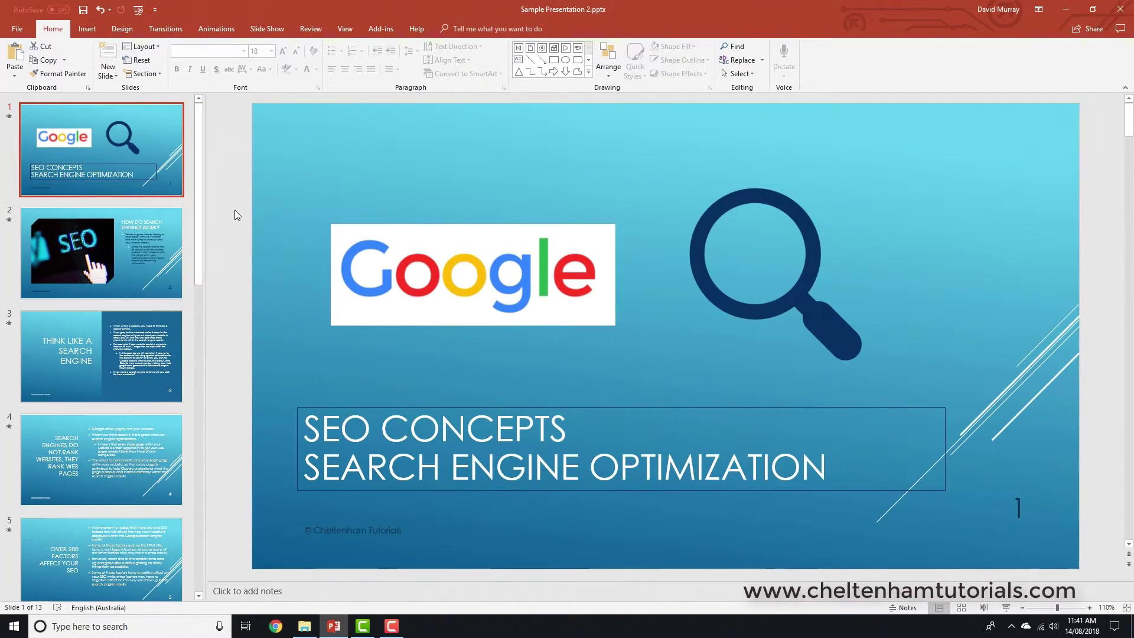
Look over slide 2, How Do Search Engines Work?, and slide 12, Google Webmaster Guidelines.
click(140, 249)
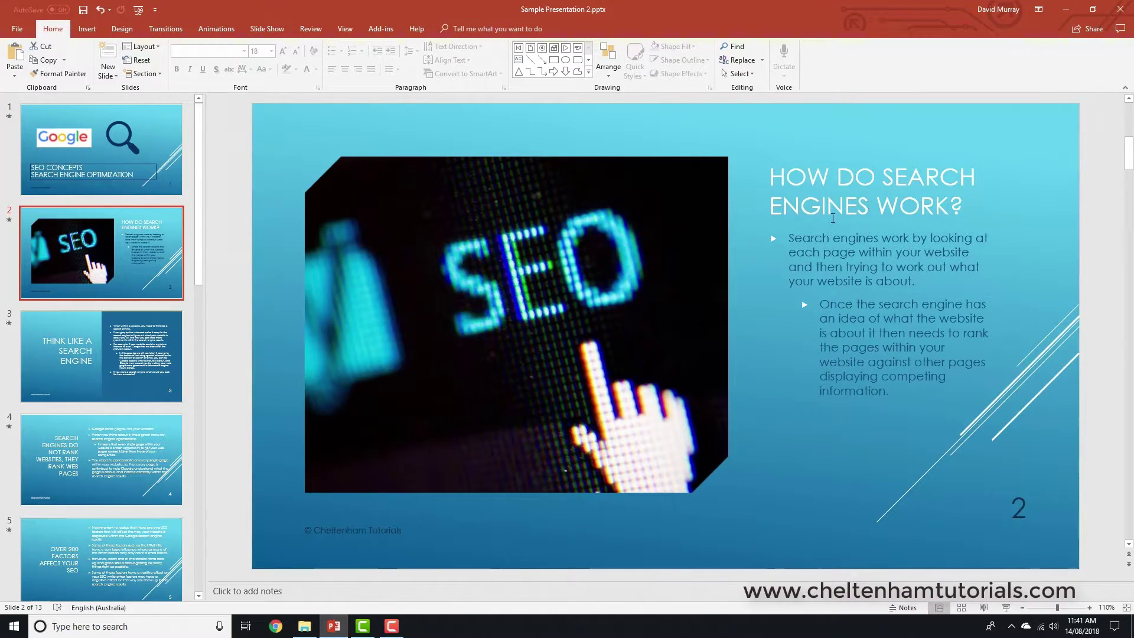
scroll(190, 254, down, 1)
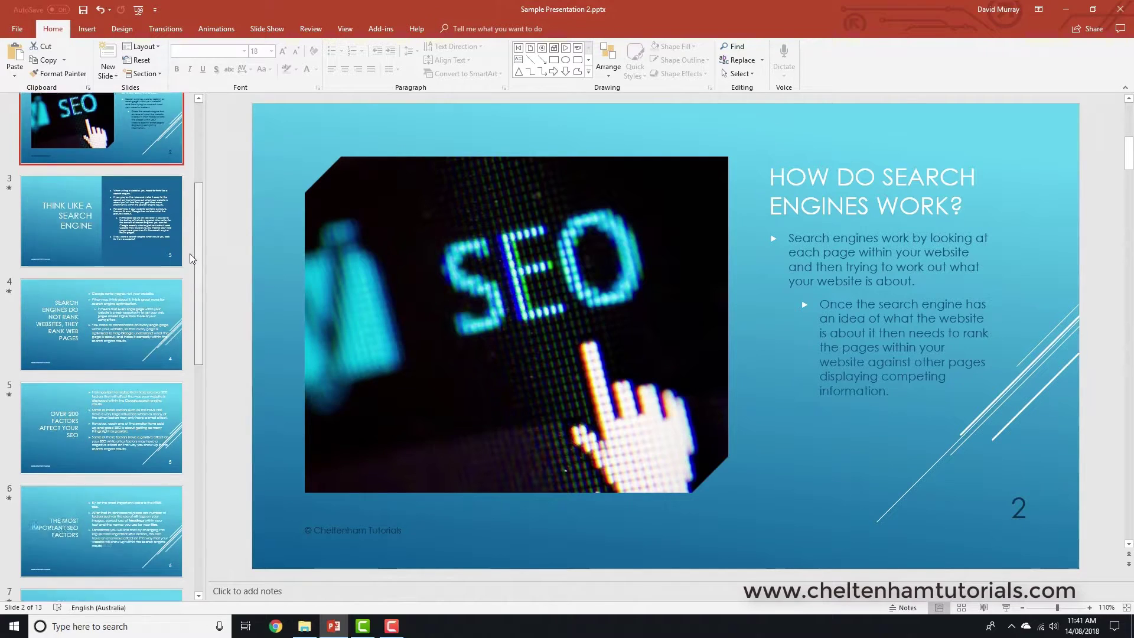
scroll(190, 254, down, 7)
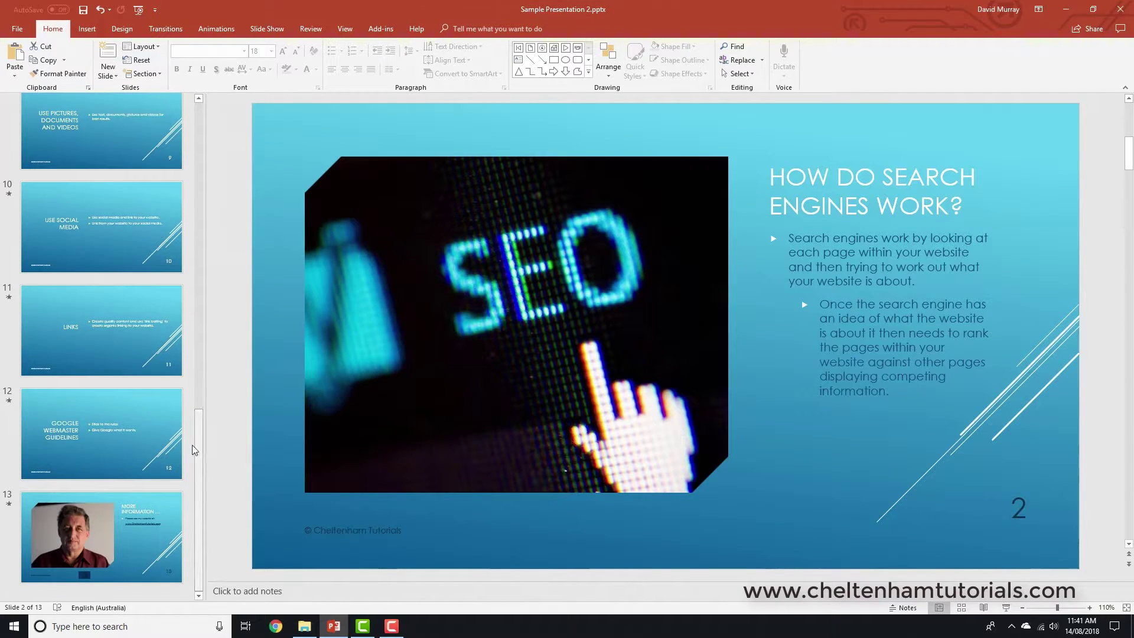
click(140, 421)
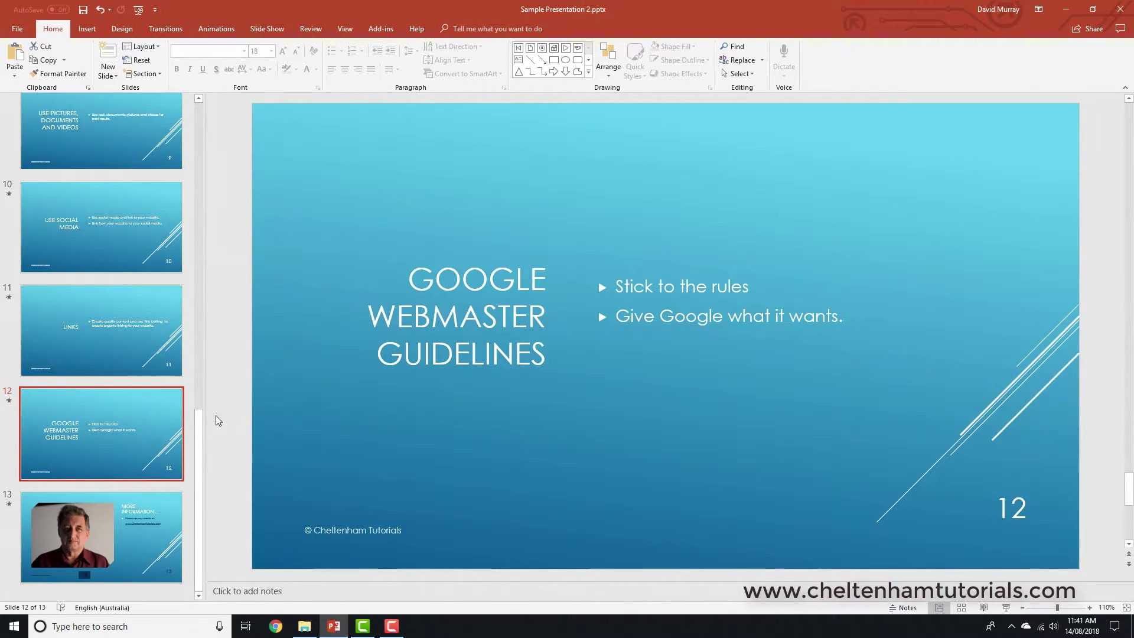
drag(199, 429, 200, 110)
click(126, 255)
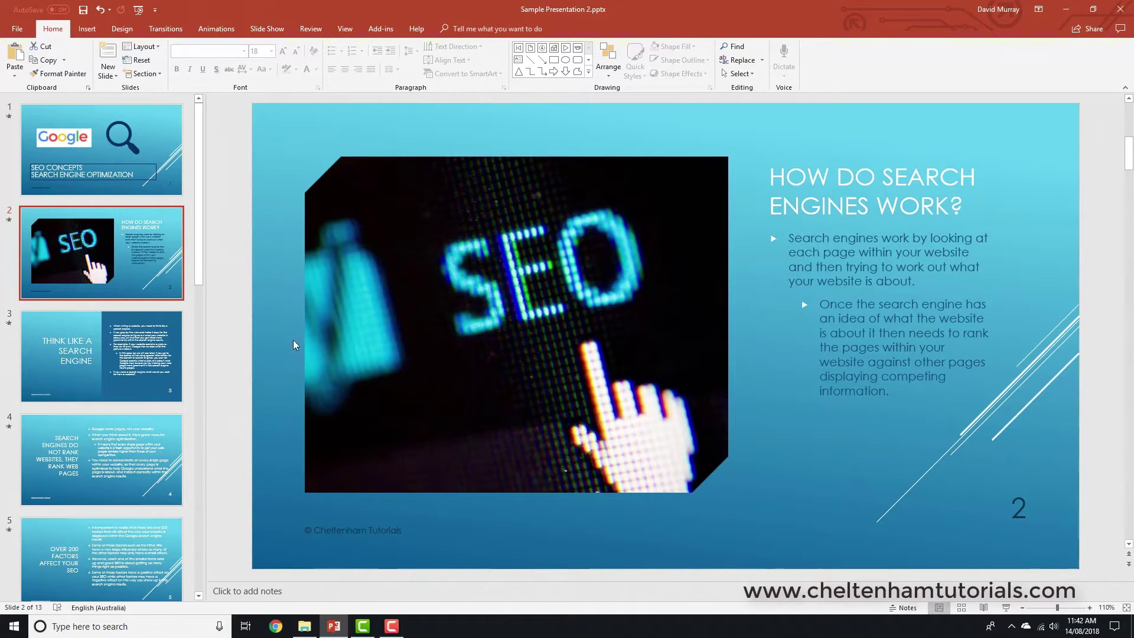
drag(204, 269, 207, 567)
click(116, 399)
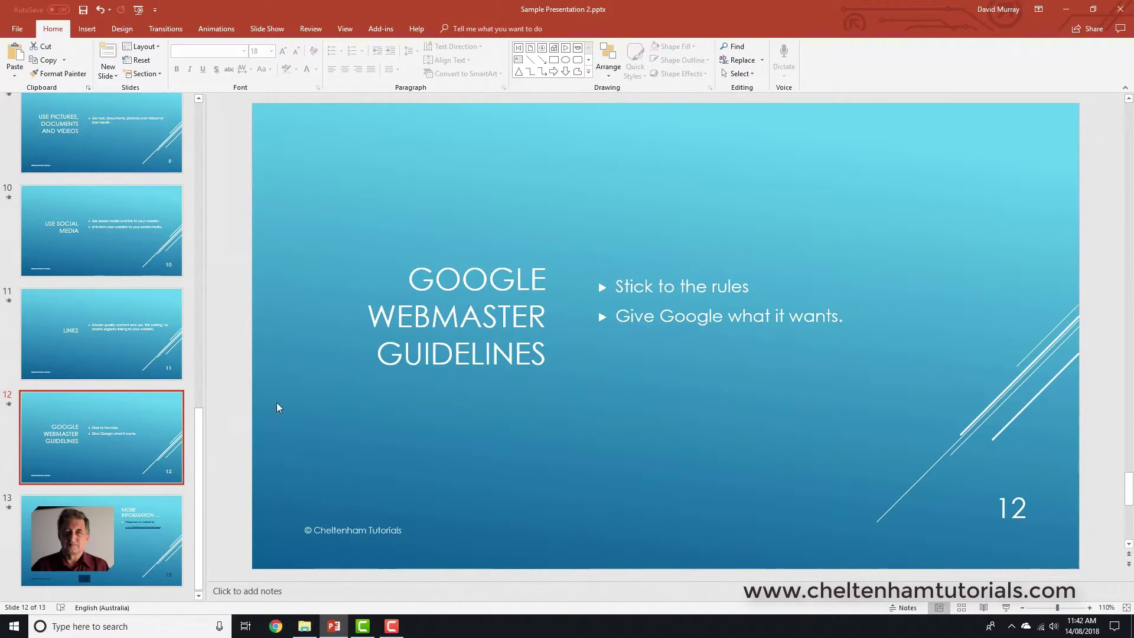
drag(200, 410, 199, 106)
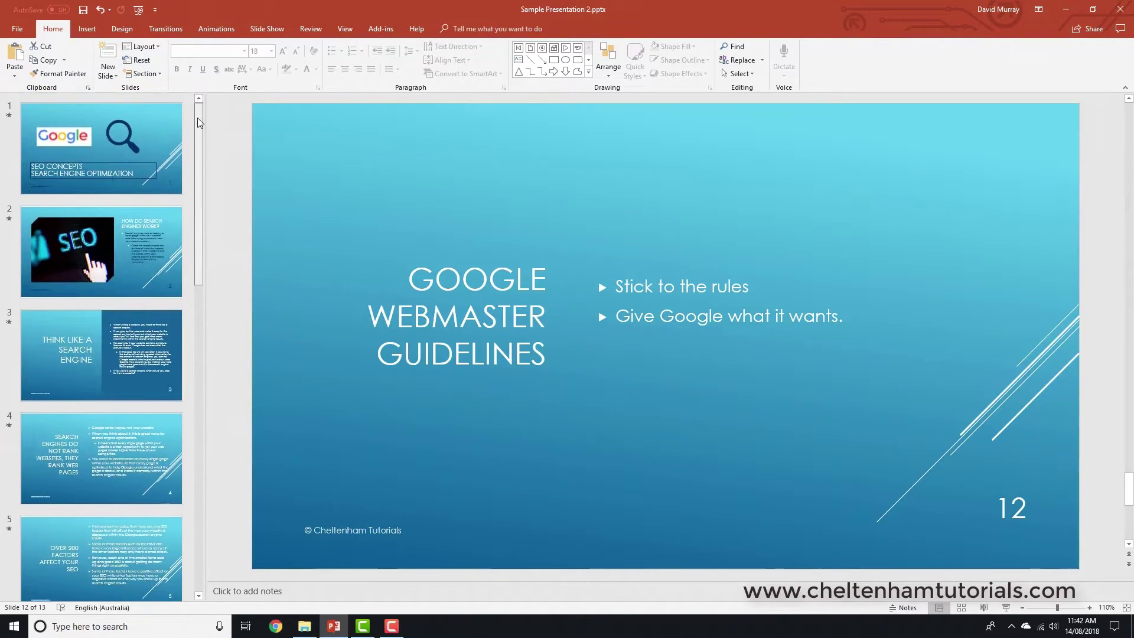
Draw a blank action button below the SEO picture on slide 2, beside the copyright footer.
click(139, 253)
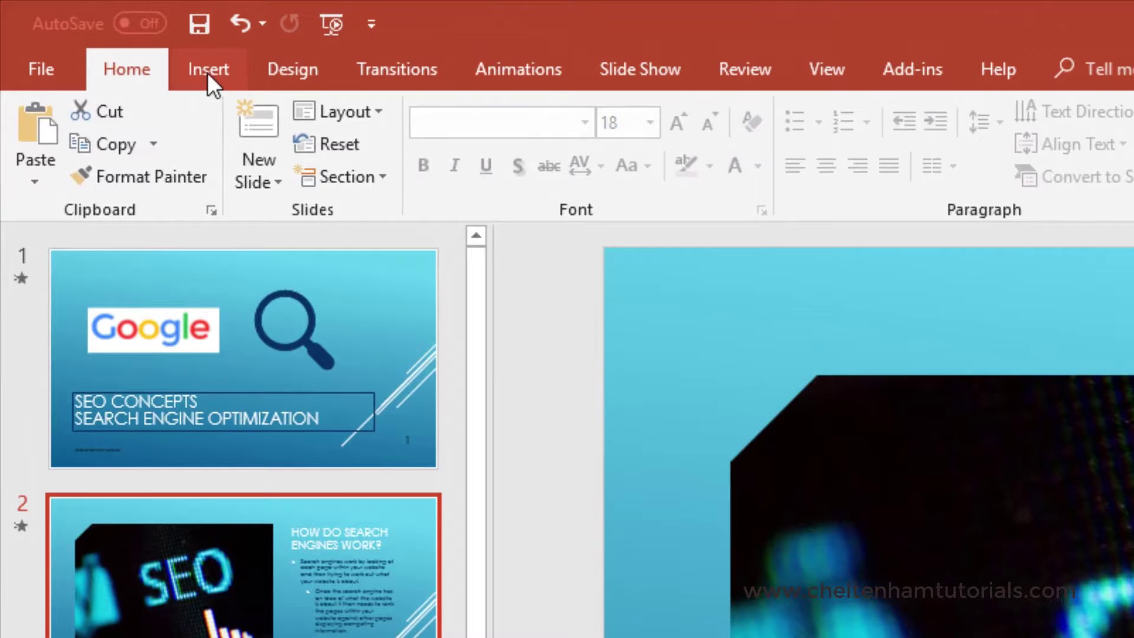
click(186, 63)
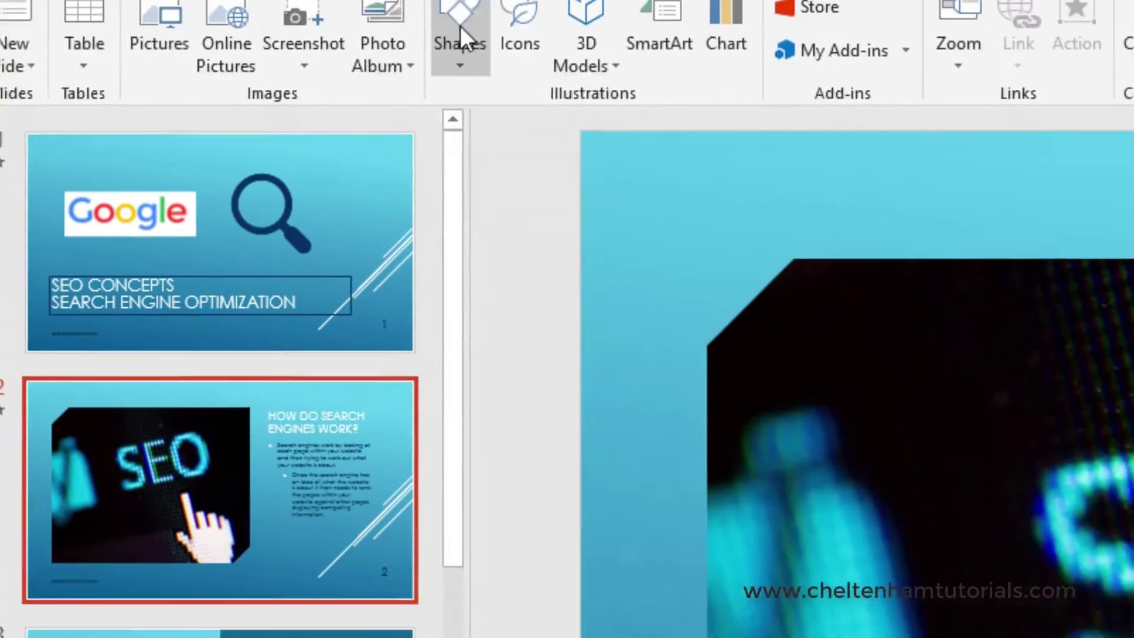
click(473, 133)
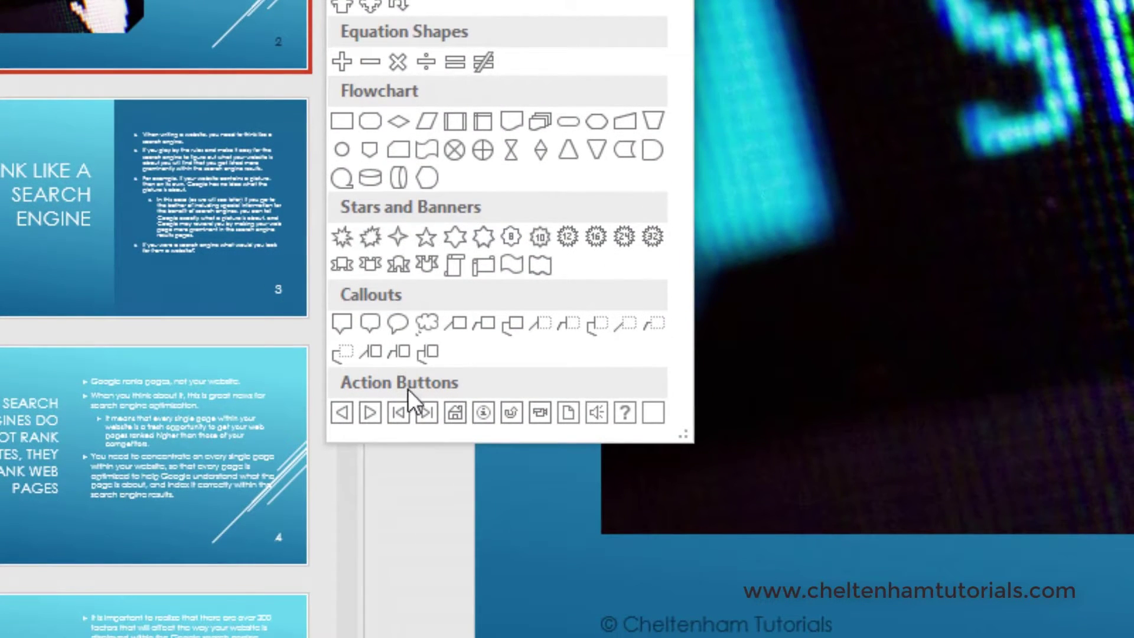
click(651, 415)
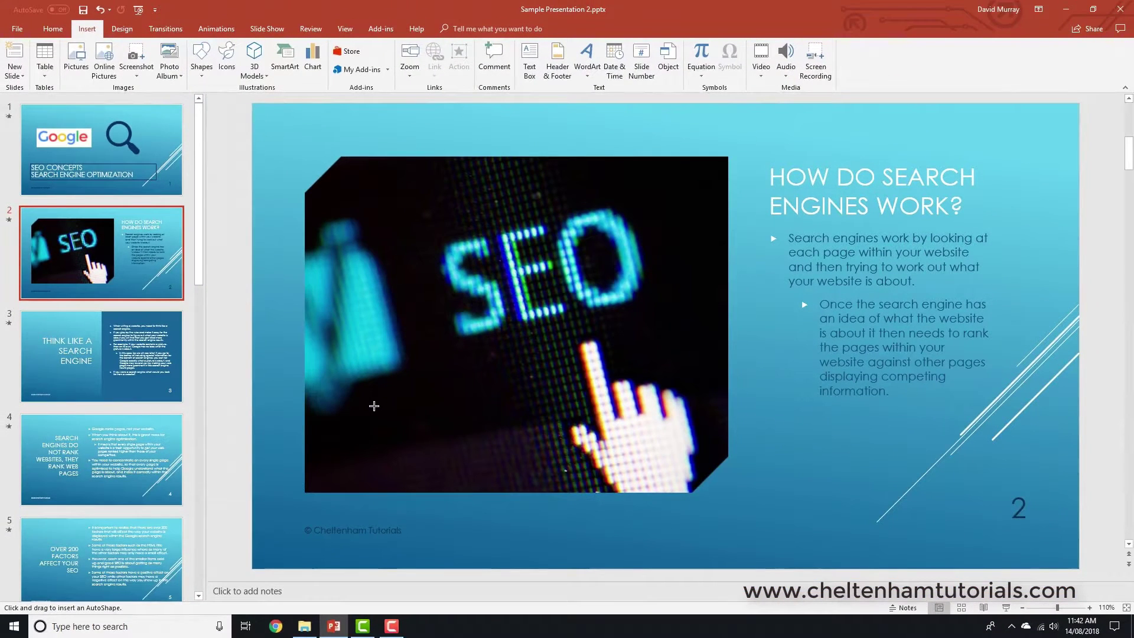
drag(452, 512, 530, 546)
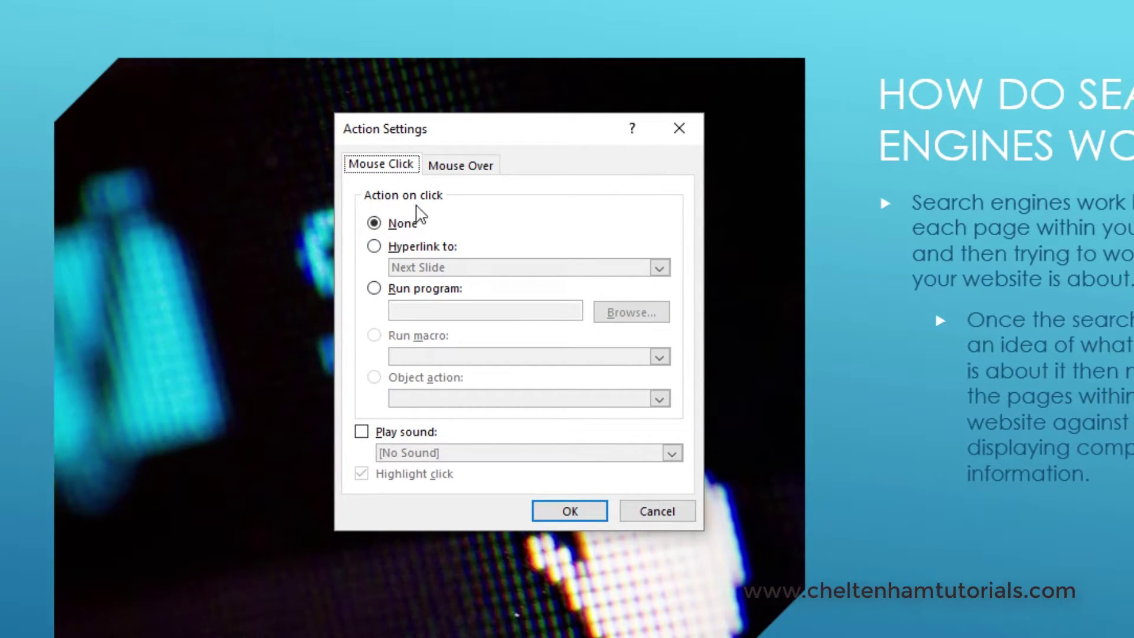
Hyperlink the blank action button on slide 2 to slide 12, Google Webmaster Guidelines.
click(374, 247)
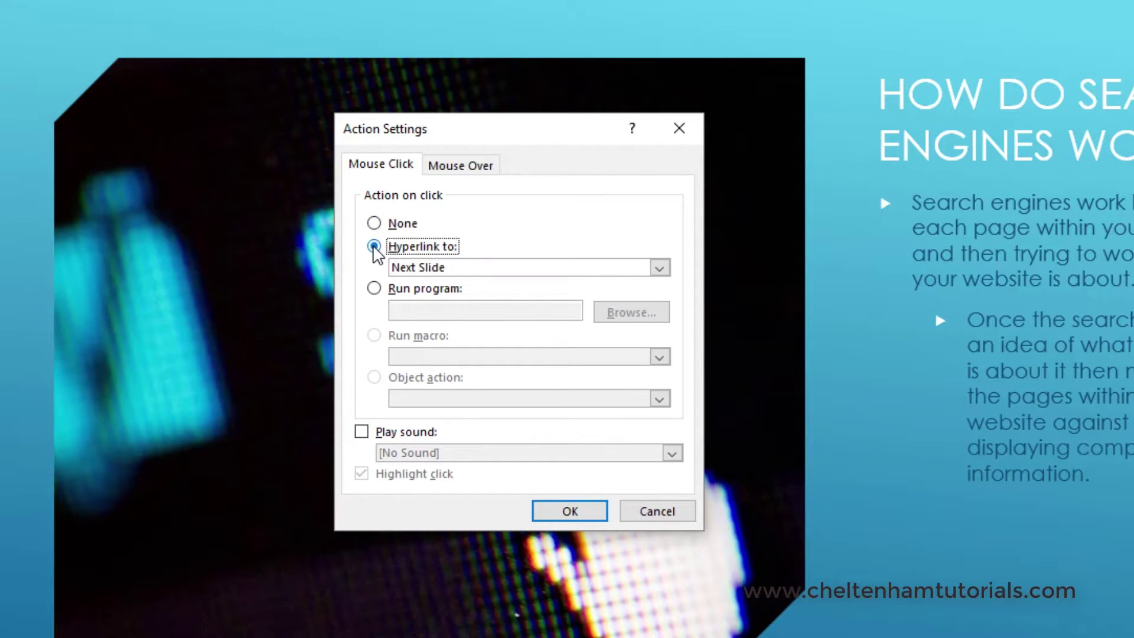
click(659, 269)
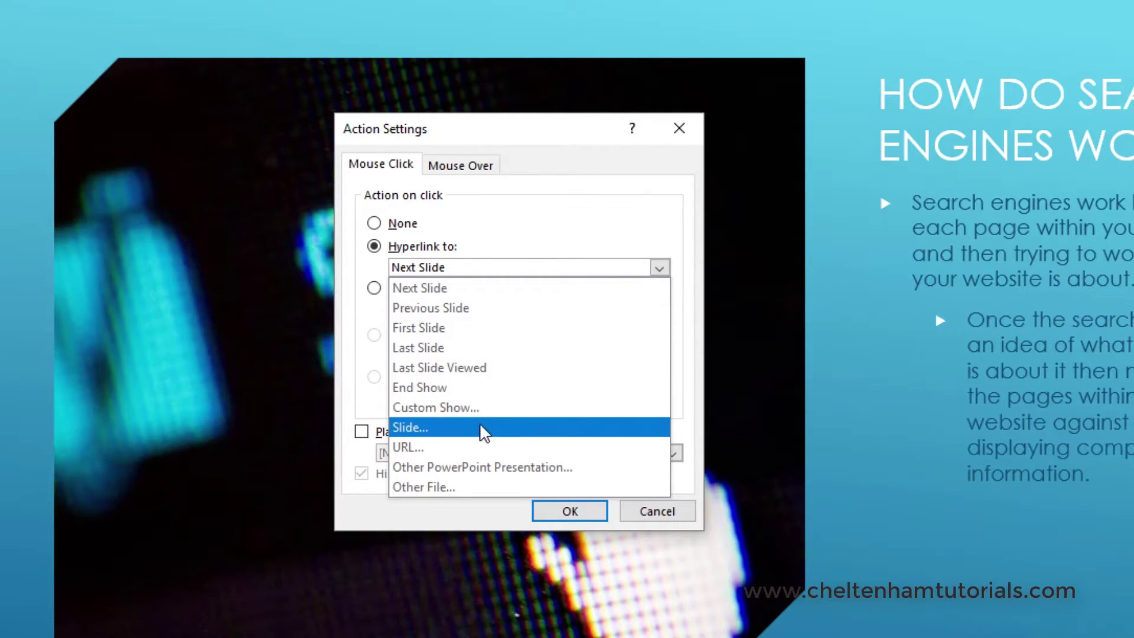
click(435, 434)
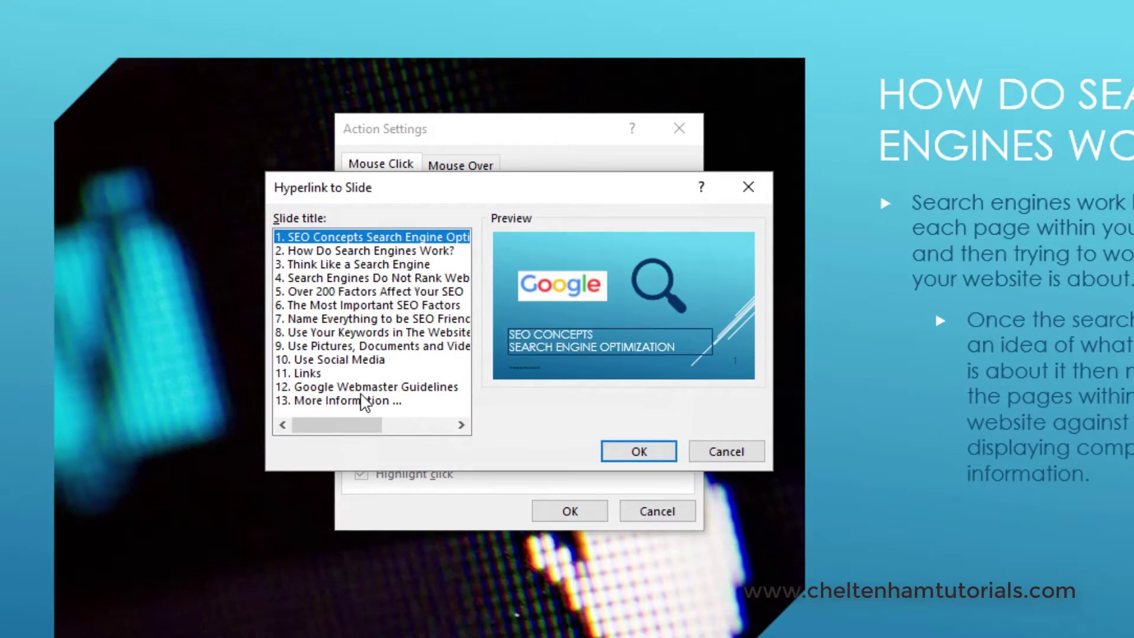
click(346, 392)
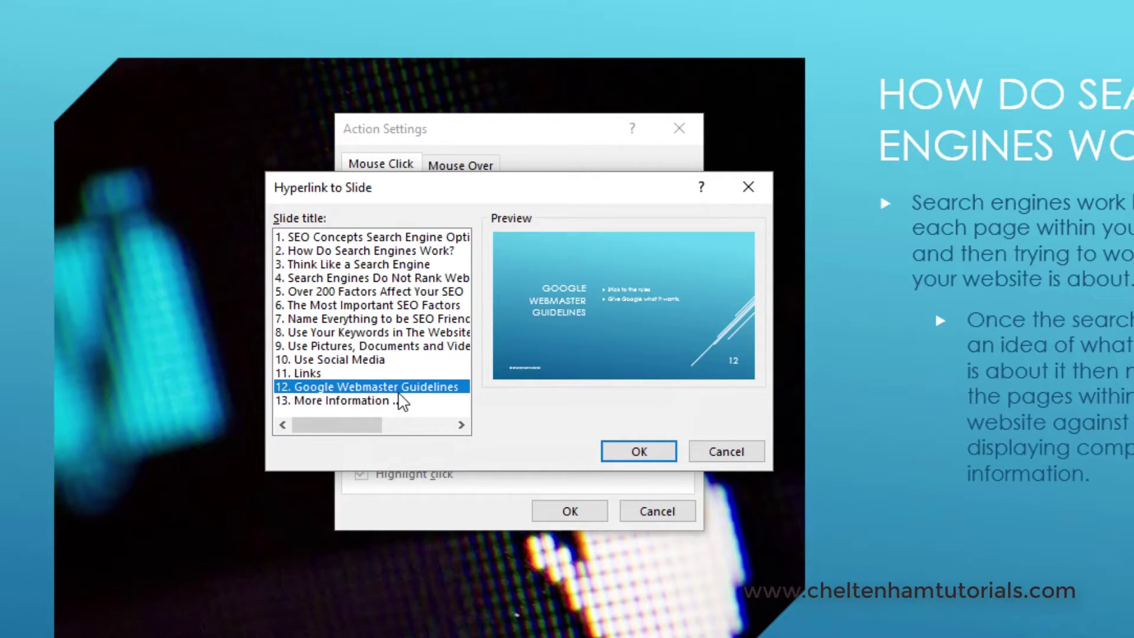
click(640, 457)
click(565, 516)
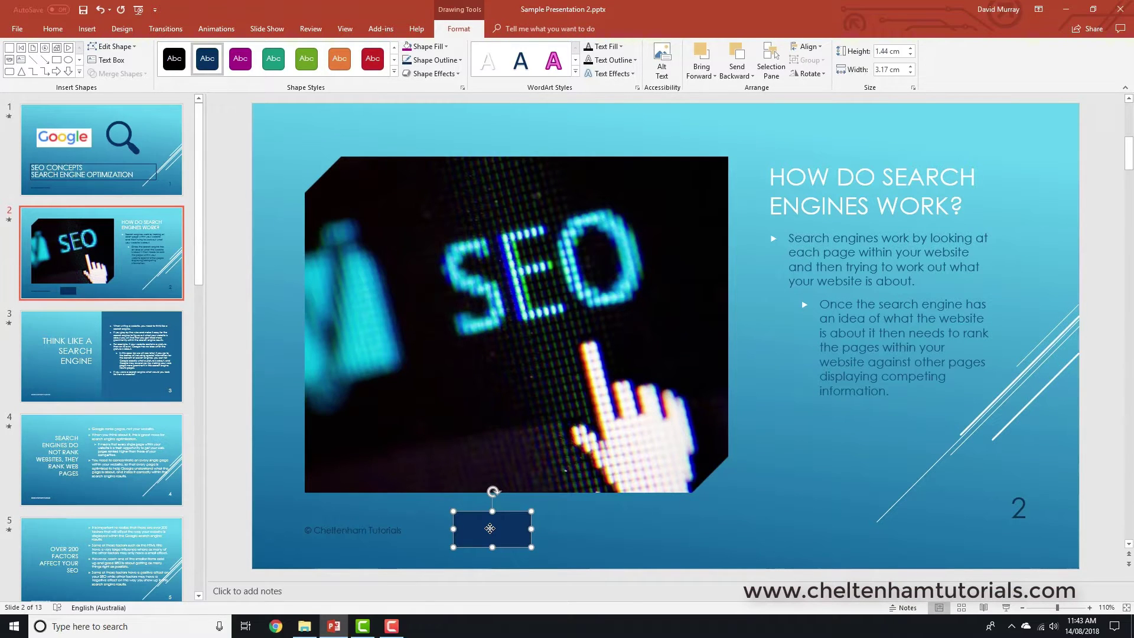
Label the action button on slide 2 "More Info" and go to slide 1.
text(More Info)
click(617, 532)
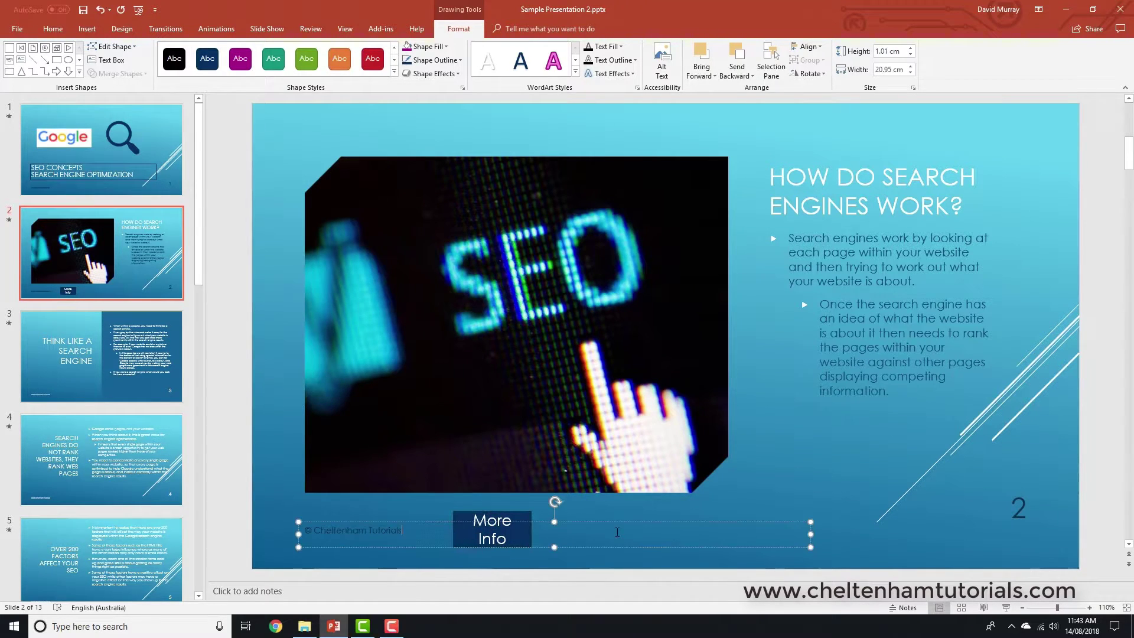
click(786, 509)
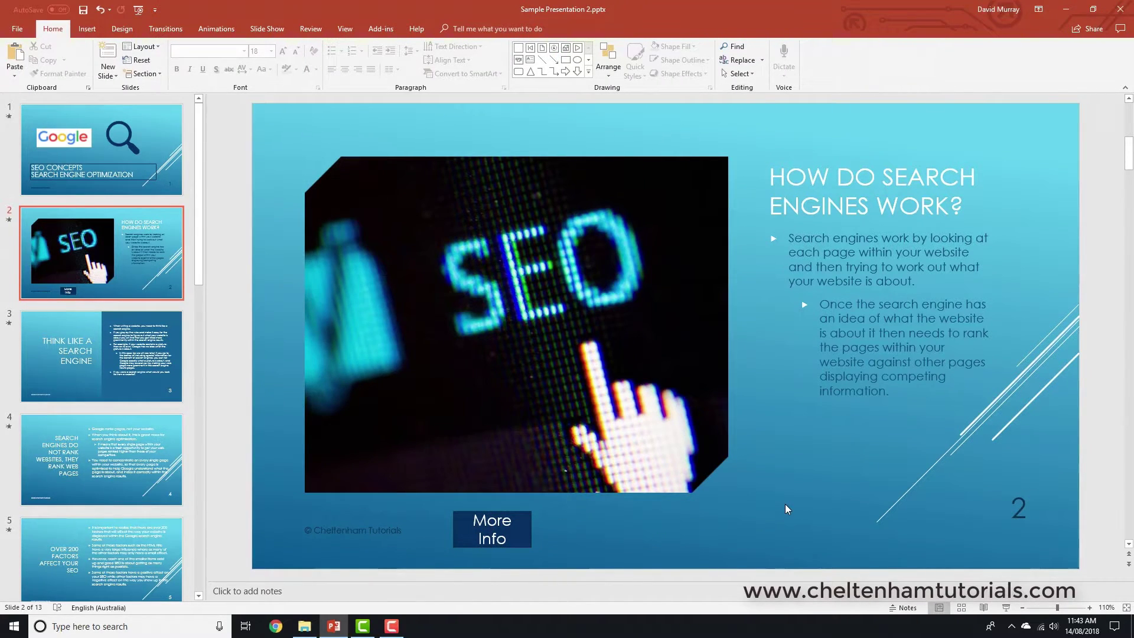
click(127, 163)
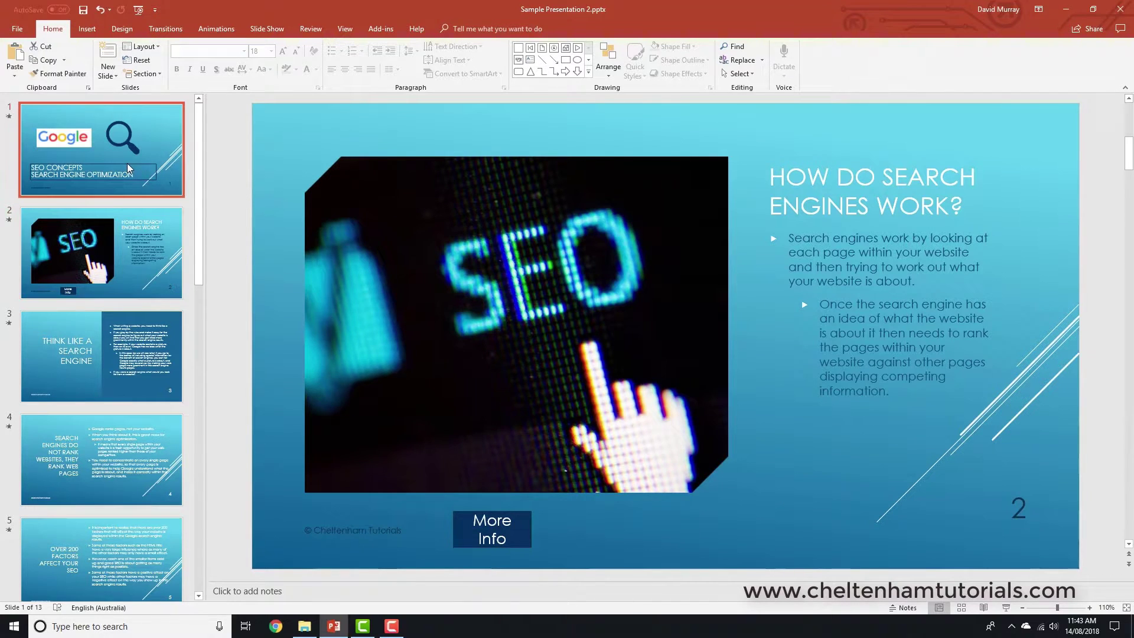
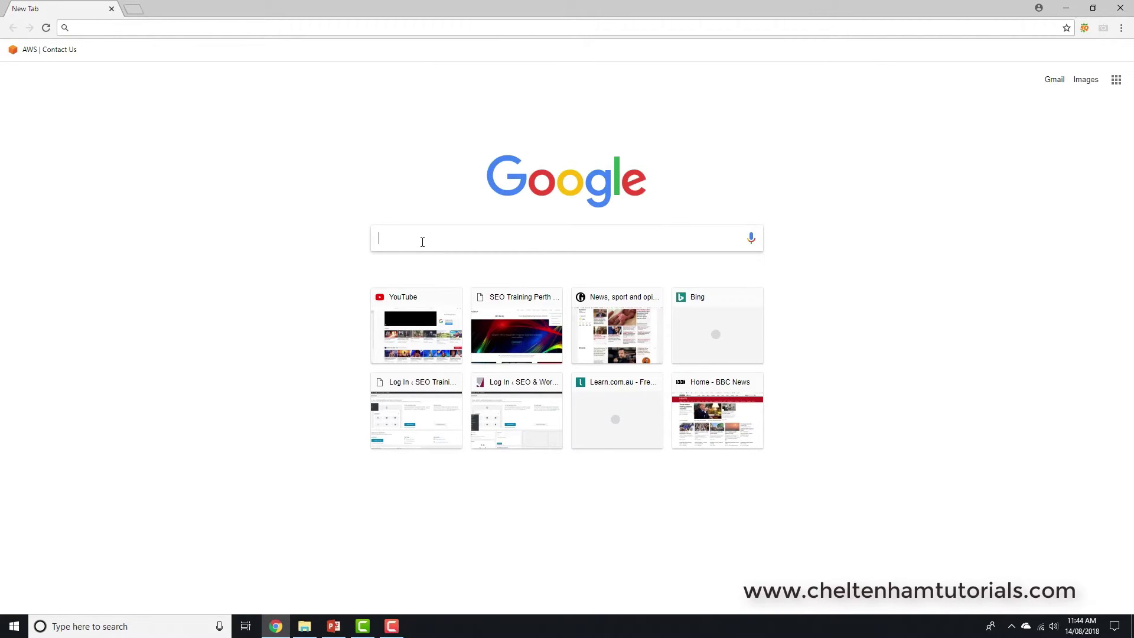
In Chrome, search for "google webmaster guidelines" and open the Webmaster Guidelines page of Search Console Help.
text(goog)
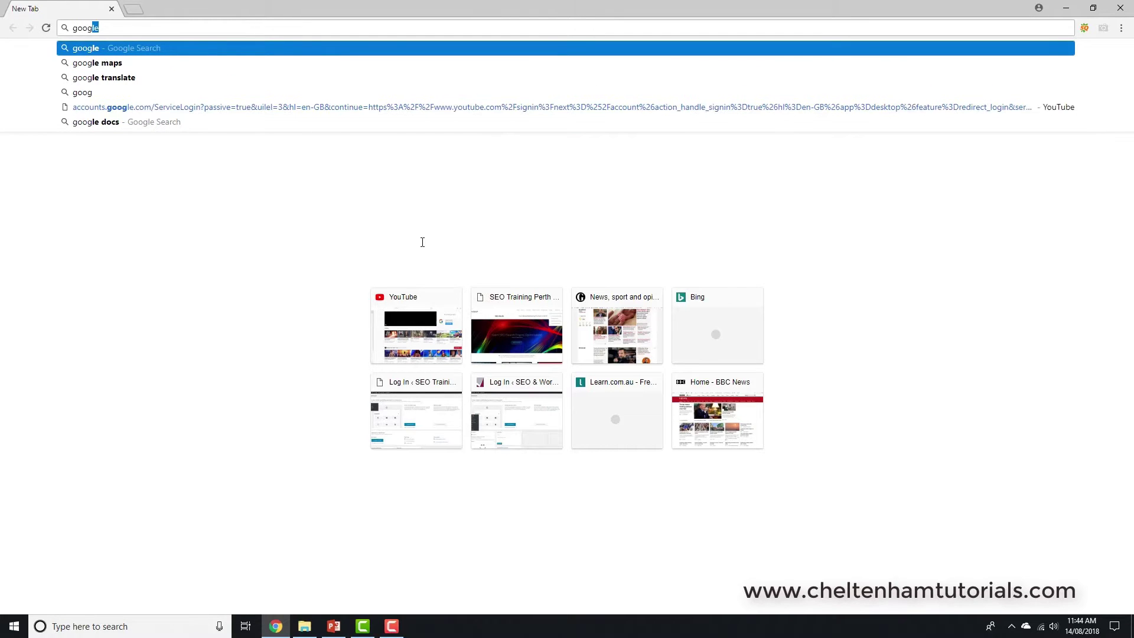
text(le webma)
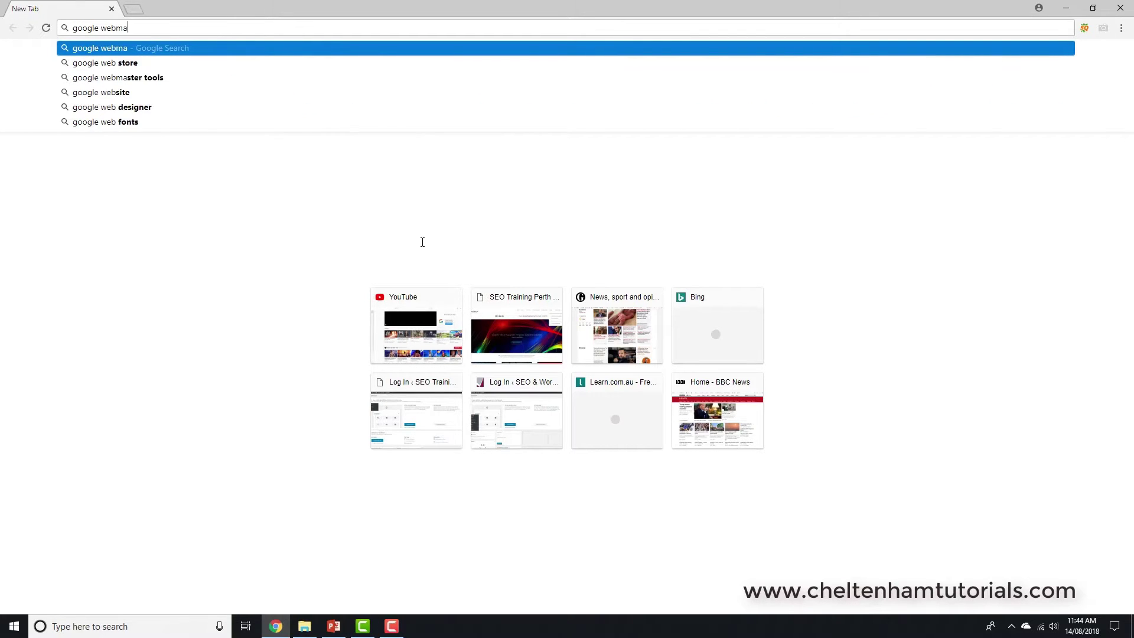
text(ster guid)
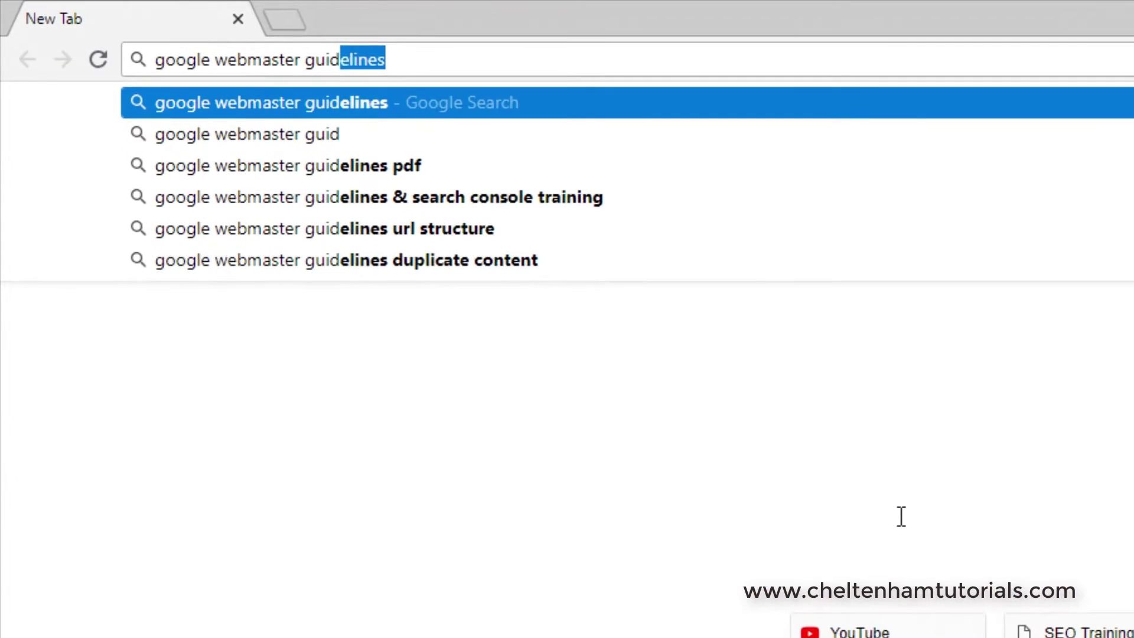
text(elines)
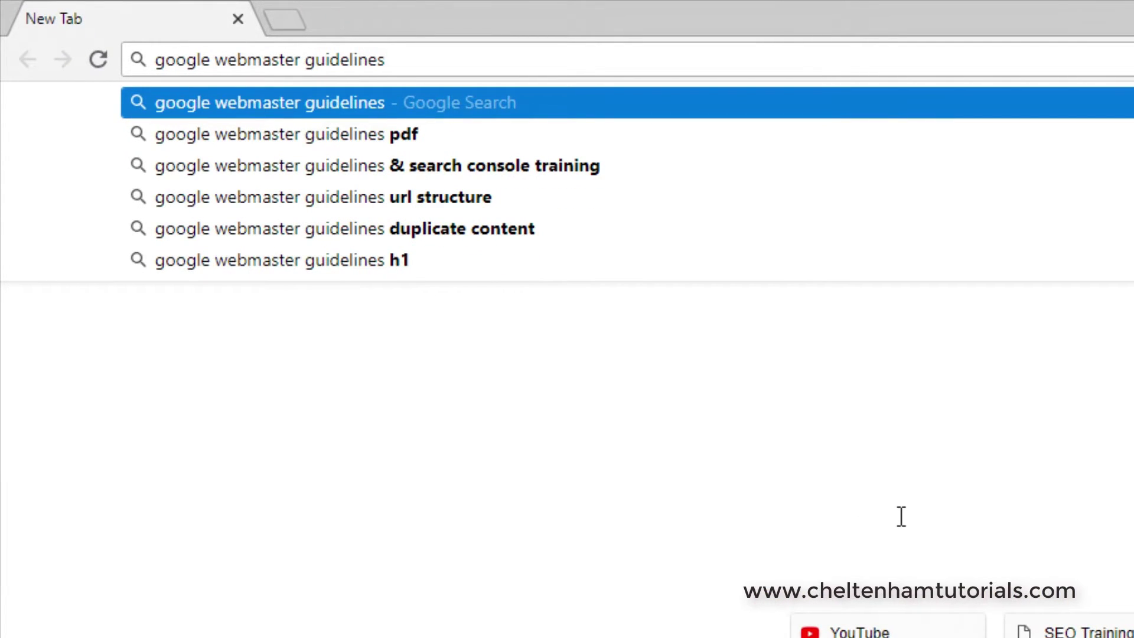
key(Return)
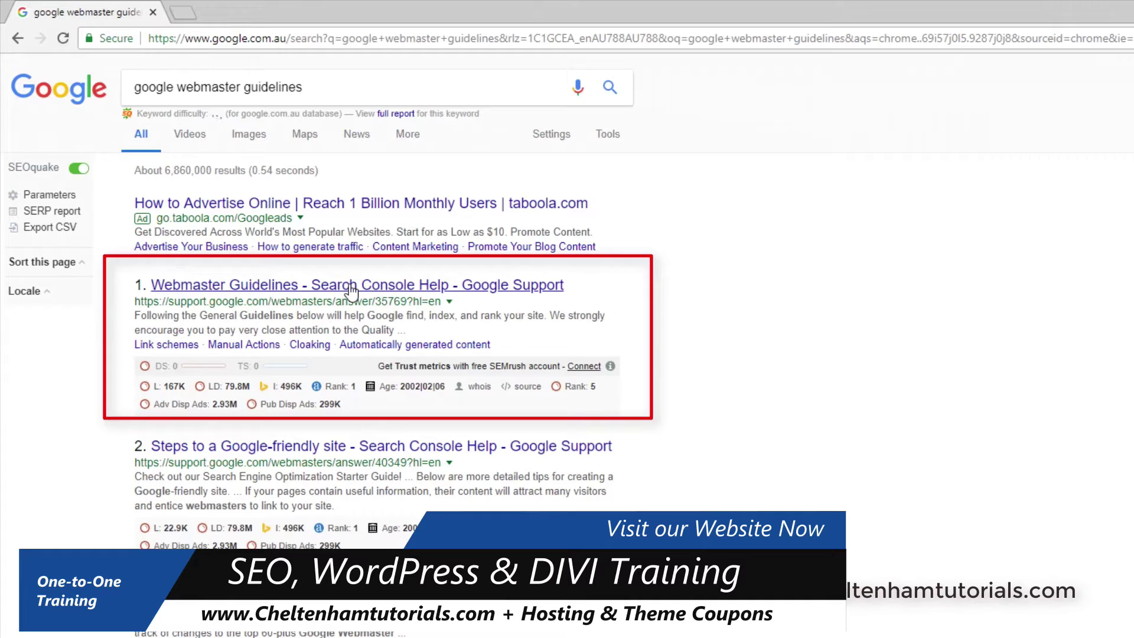
click(401, 295)
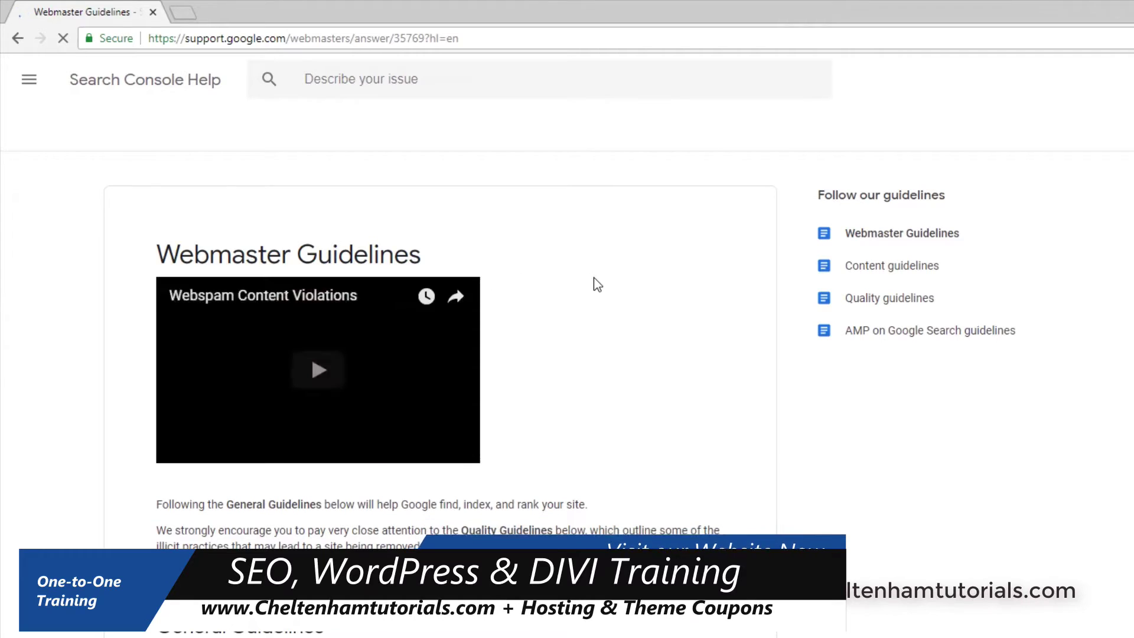
Look through the Webmaster Guidelines page, including its general guidelines, quality guidelines, basic principles and specific guidelines.
scroll(597, 284, down, 4)
scroll(596, 284, down, 10)
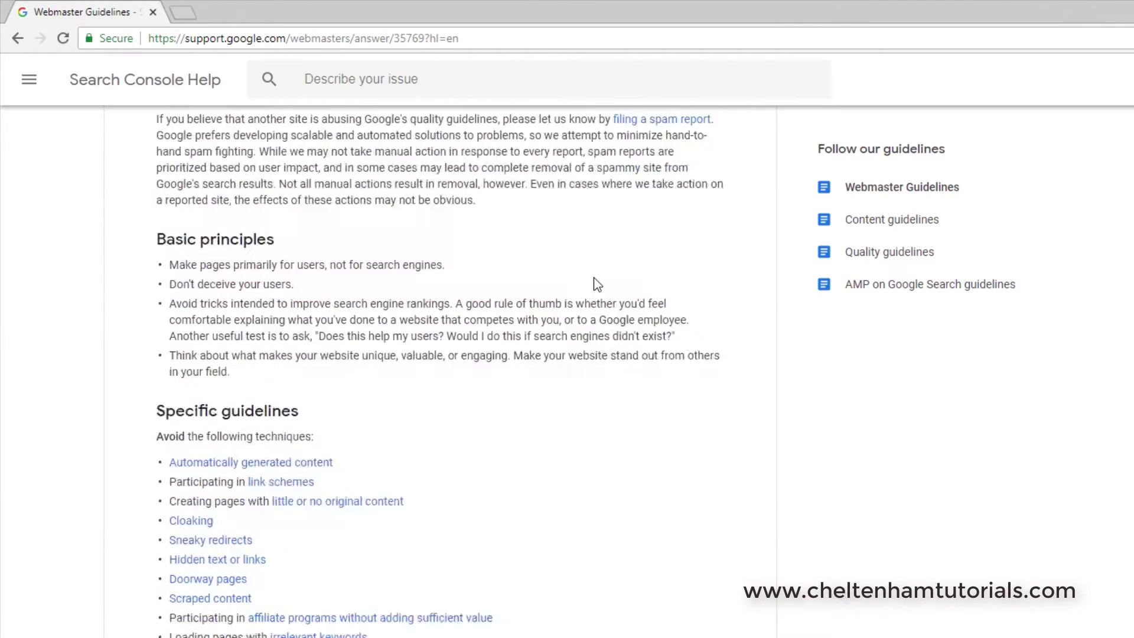
scroll(597, 284, down, 3)
scroll(594, 277, up, 18)
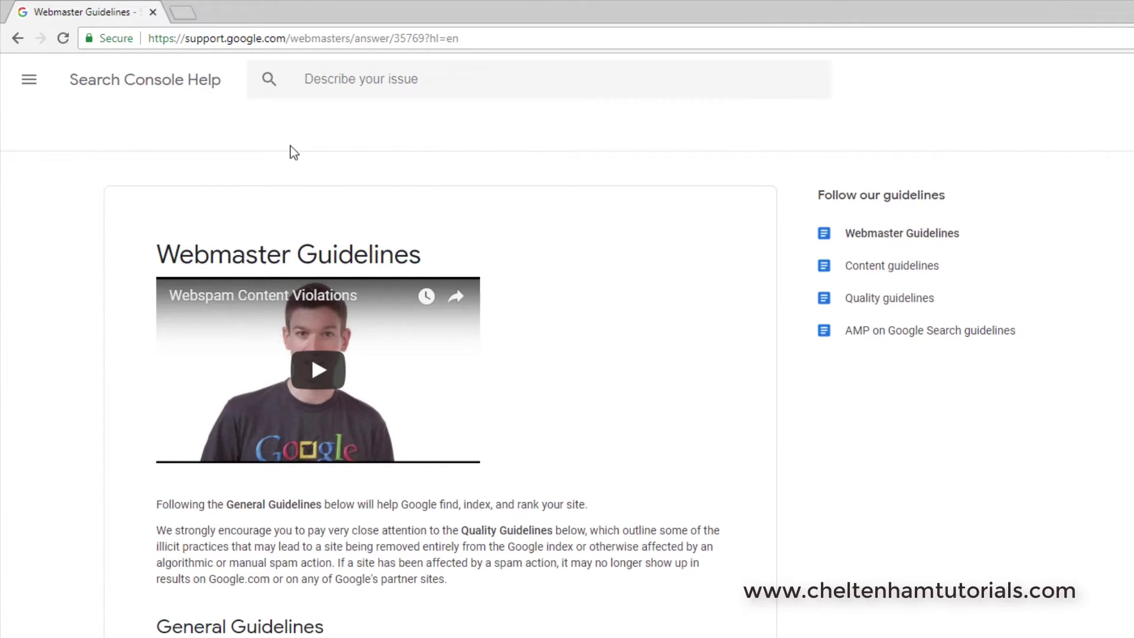
scroll(584, 333, down, 15)
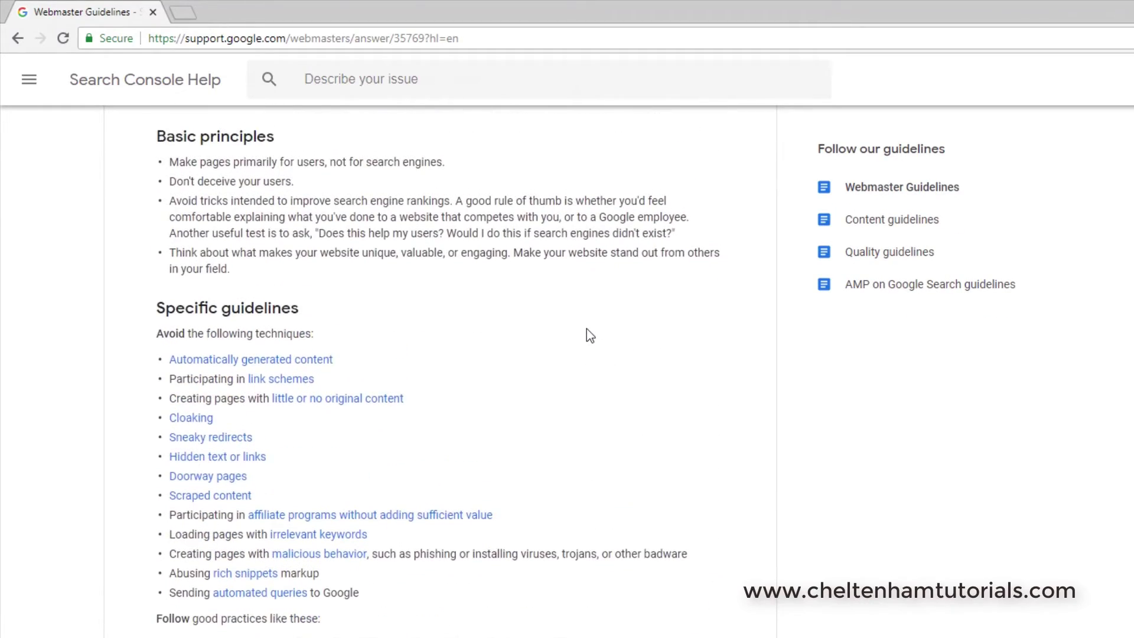
scroll(586, 328, up, 15)
scroll(587, 329, down, 4)
scroll(587, 328, down, 4)
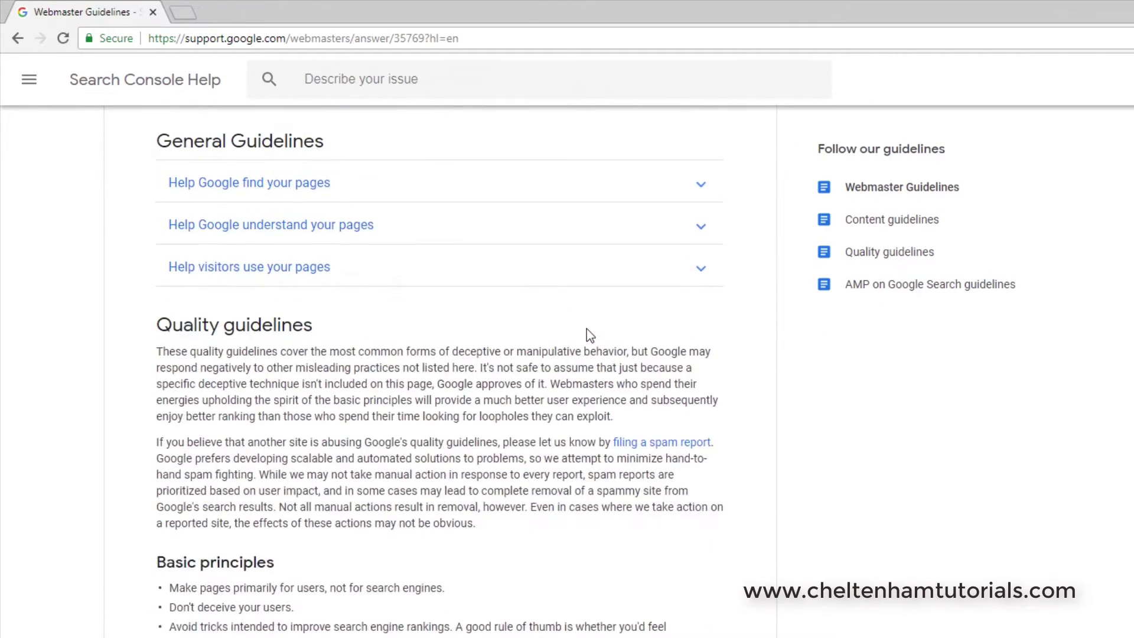
scroll(587, 335, up, 2)
scroll(519, 337, up, 1)
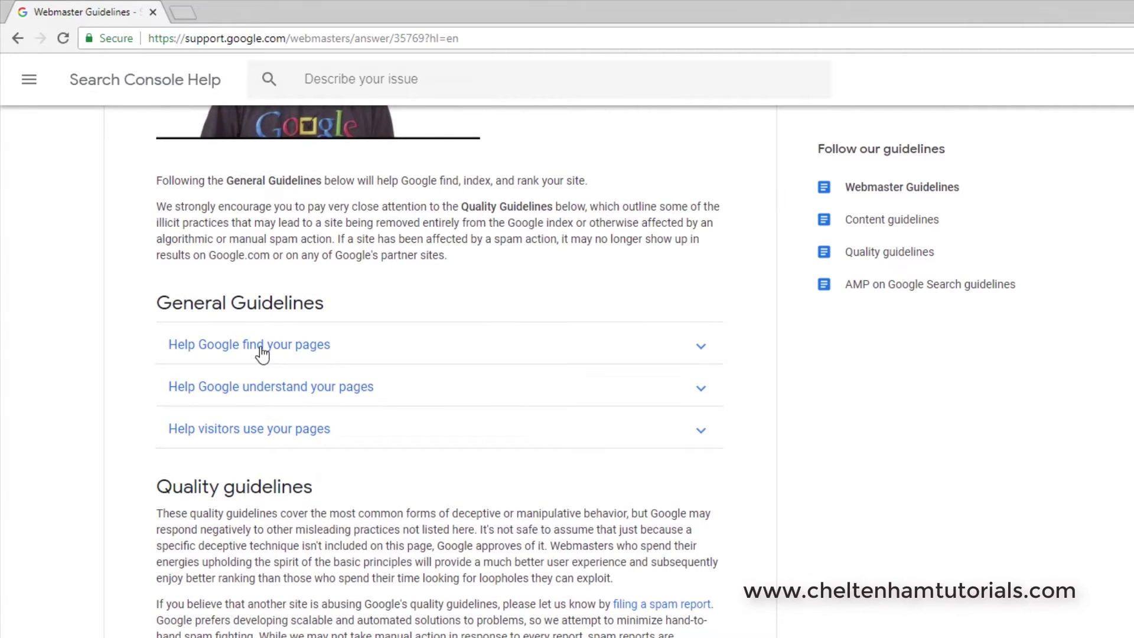
scroll(469, 318, up, 5)
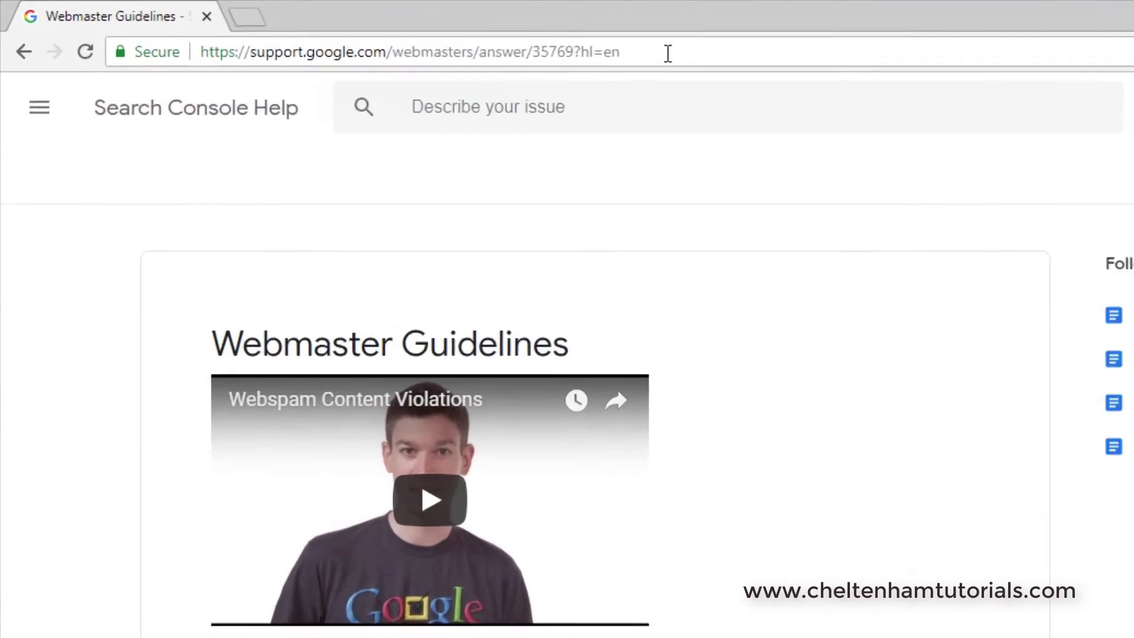
Select the Webmaster Guidelines page's web address, switch to PowerPoint and show the available shapes for slide 12.
click(494, 39)
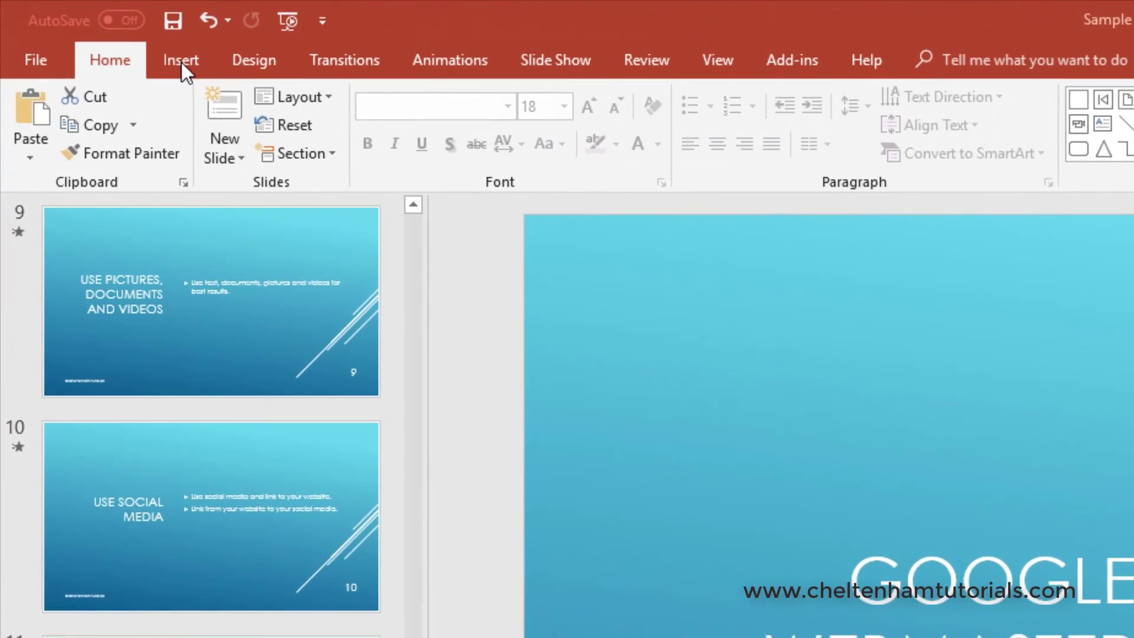
click(182, 62)
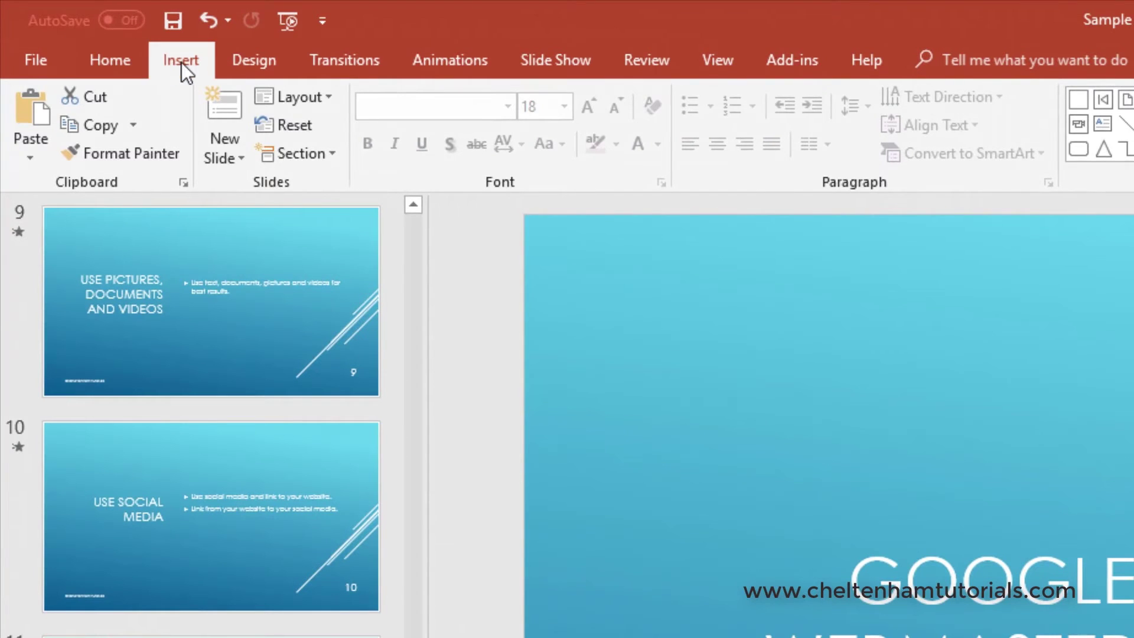
click(410, 105)
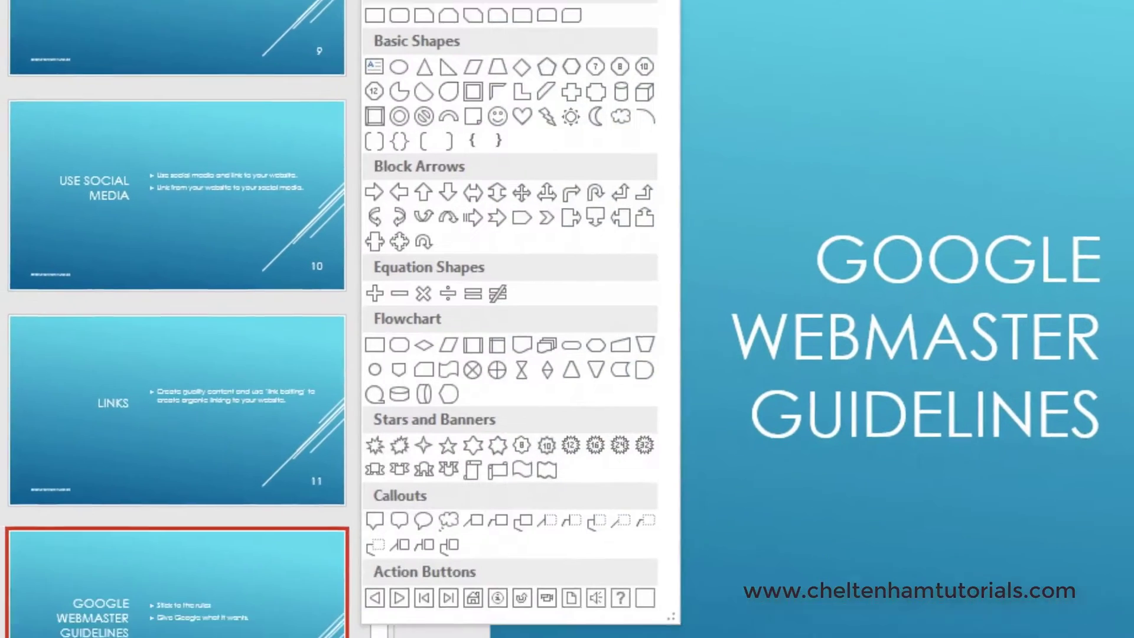